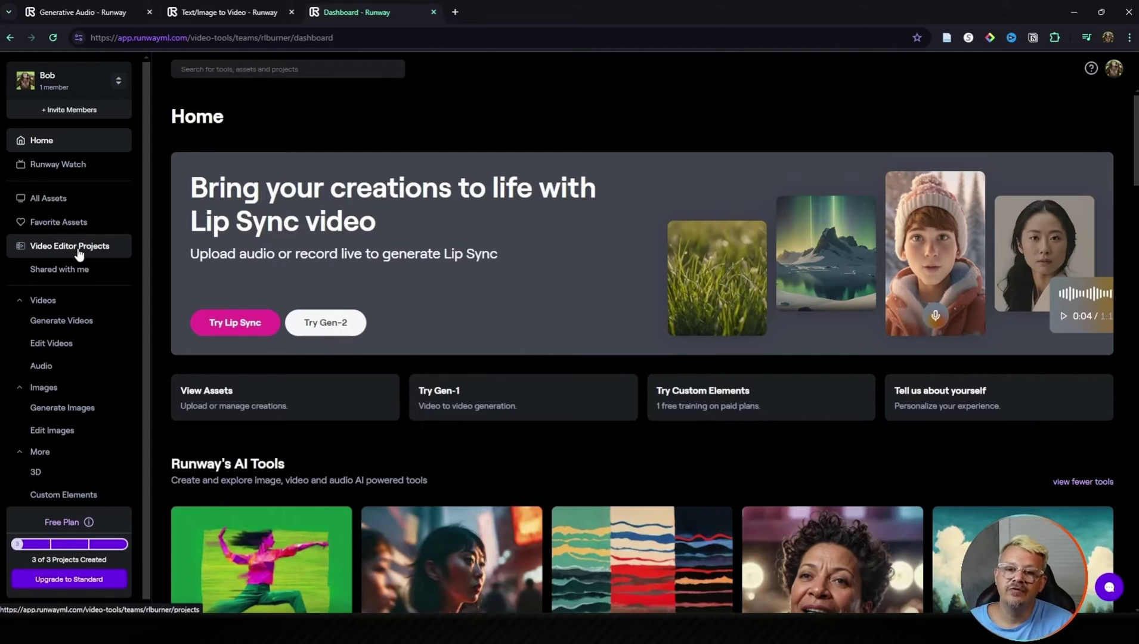
# - Open the newest Untitled video project and drag the first Gen-2 walking-woman clip onto its timeline
pyautogui.click(78, 255)
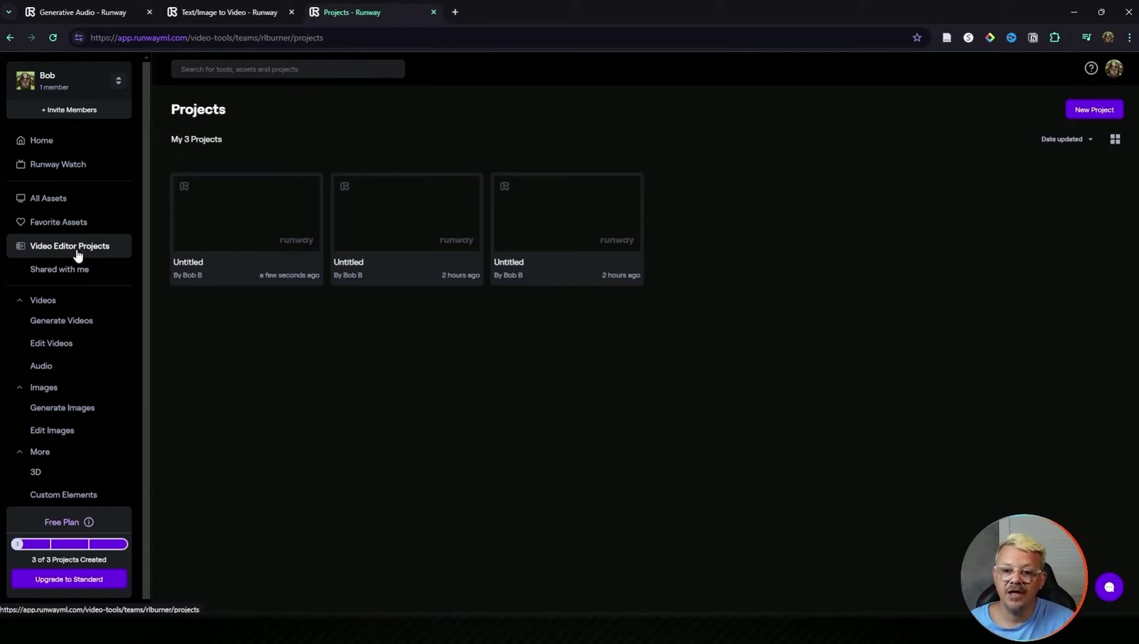
pyautogui.doubleClick(250, 213)
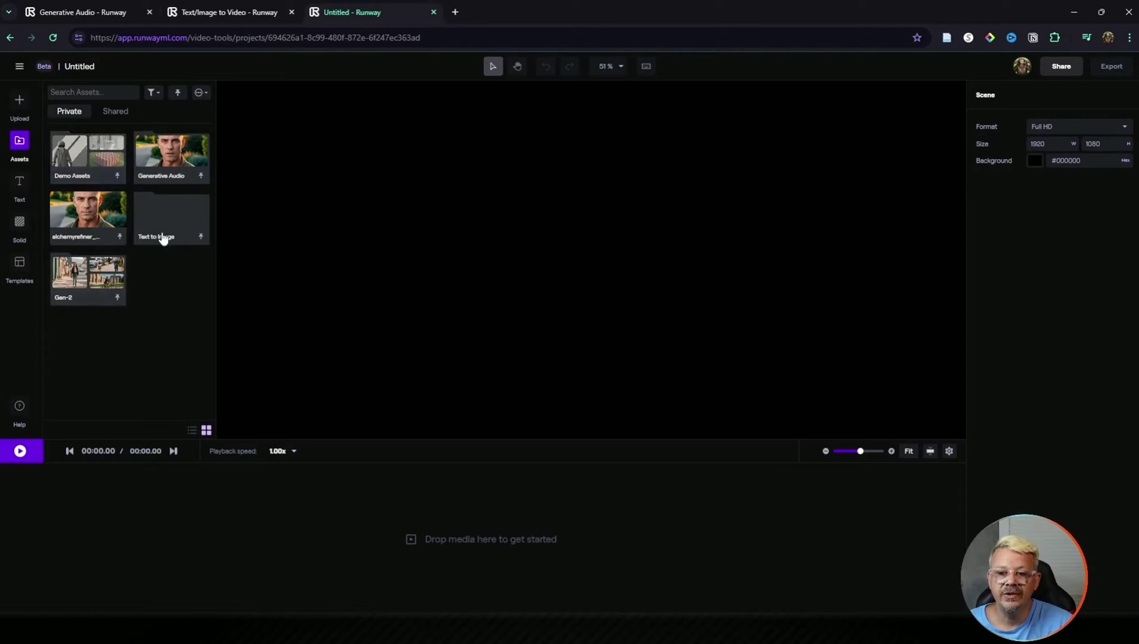
pyautogui.doubleClick(91, 266)
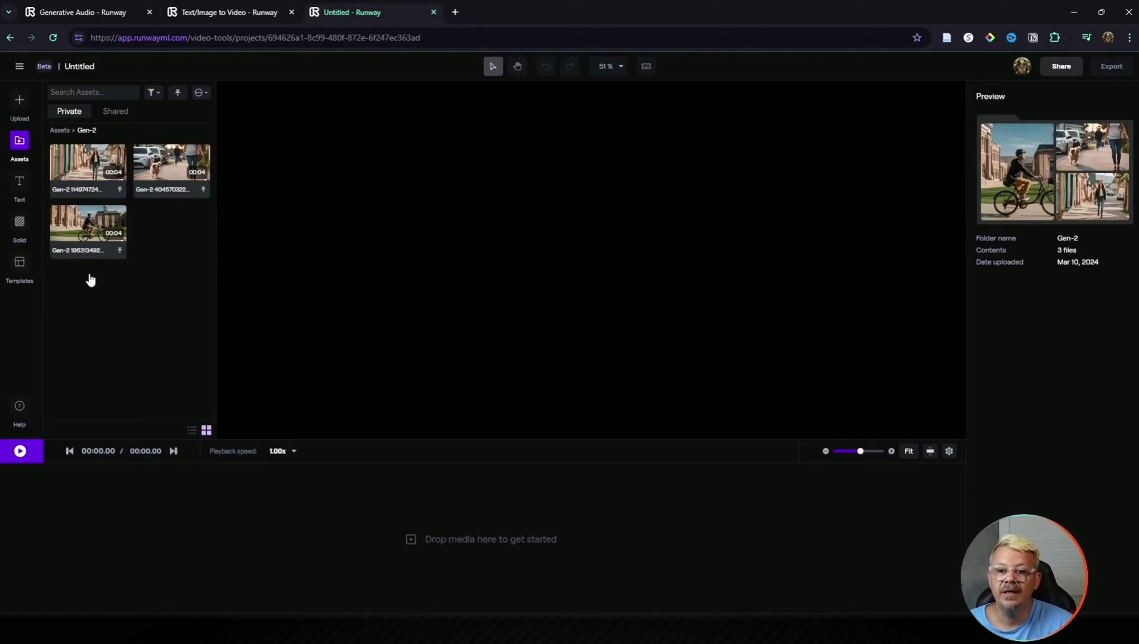
pyautogui.click(83, 169)
pyautogui.moveTo(82, 169); pyautogui.dragTo(620, 519)
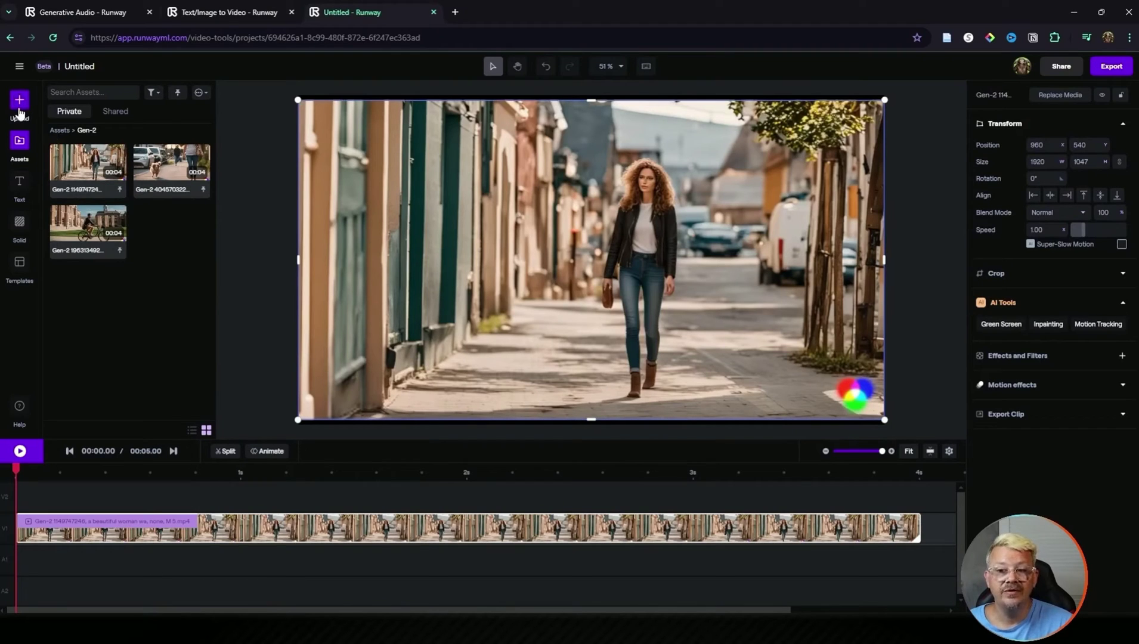
# - Add a Text layer and a white Solid, then filter Templates to Motion Graphic
pyautogui.click(18, 183)
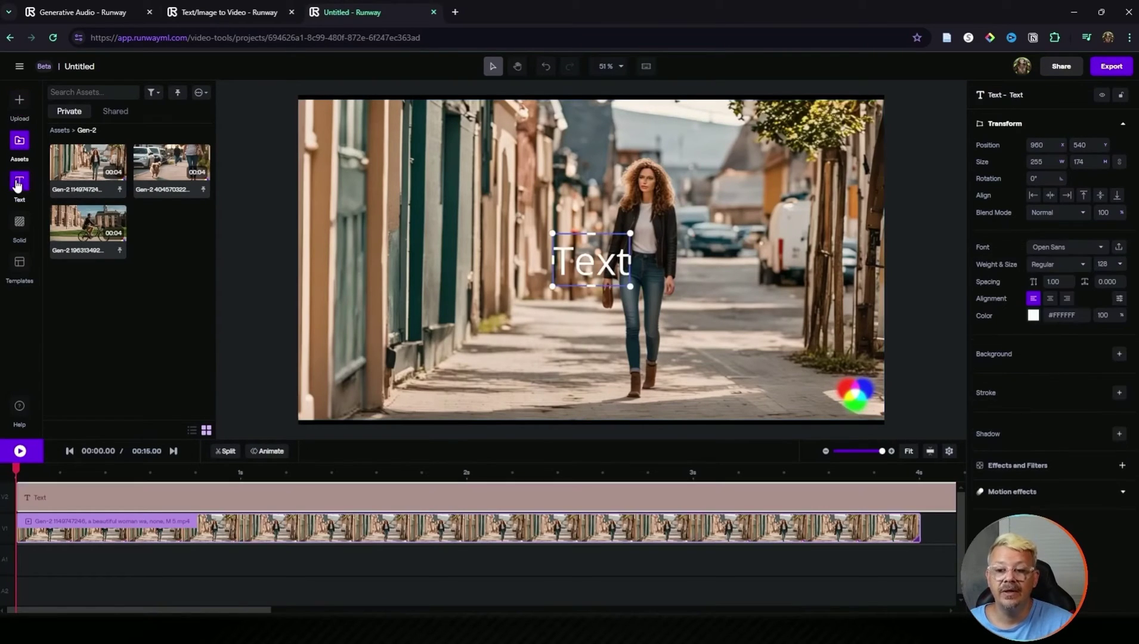
pyautogui.click(18, 229)
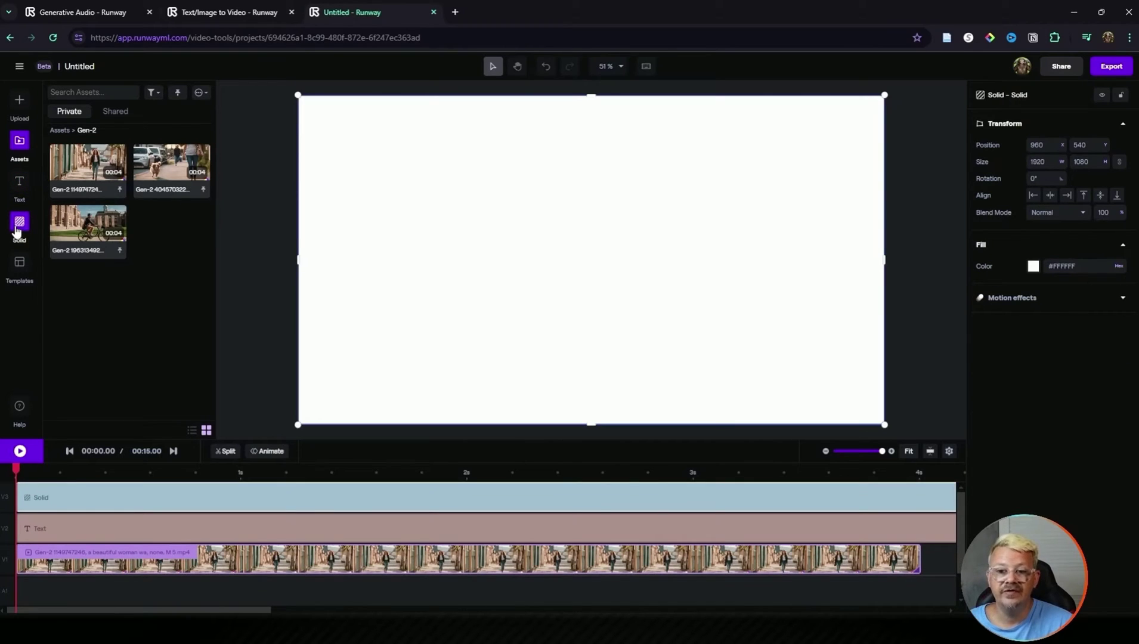
pyautogui.click(19, 264)
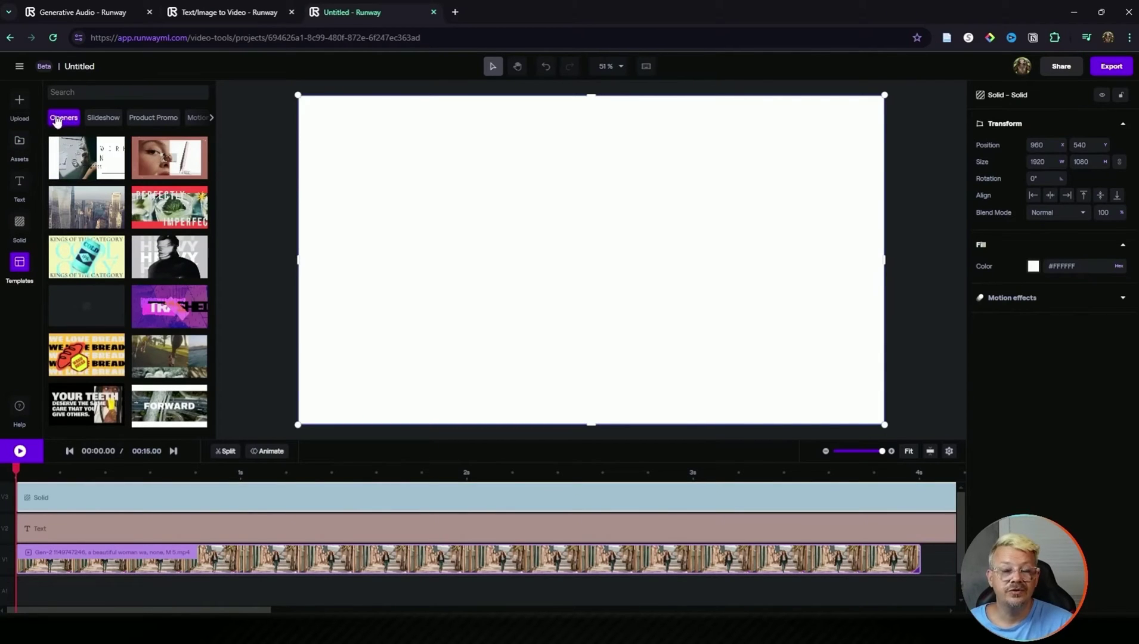
pyautogui.click(102, 117)
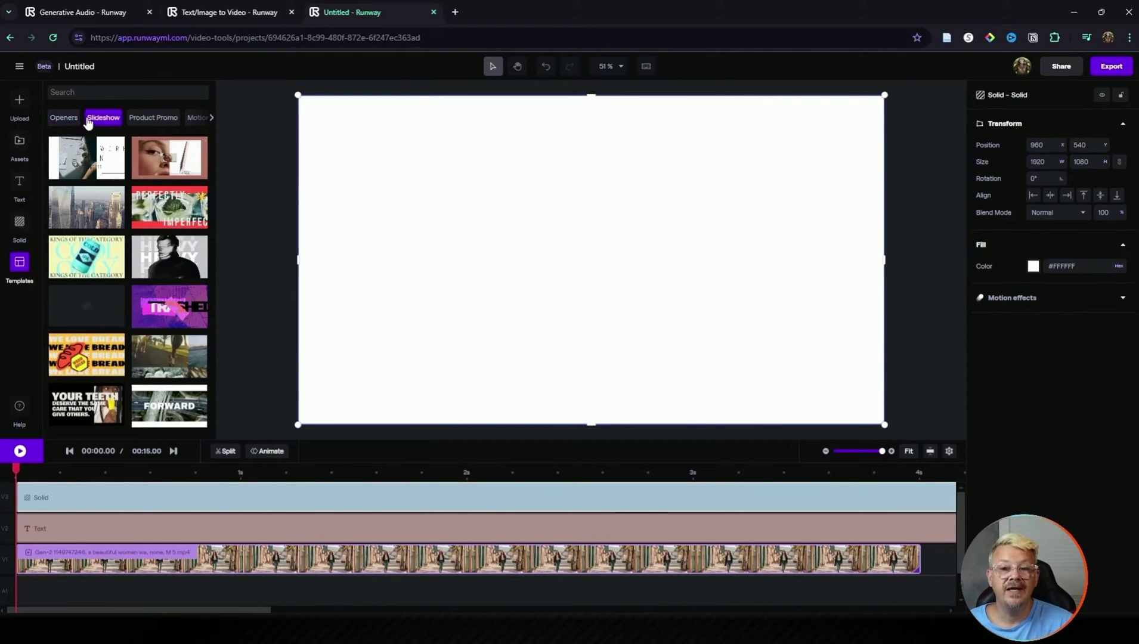
pyautogui.click(211, 118)
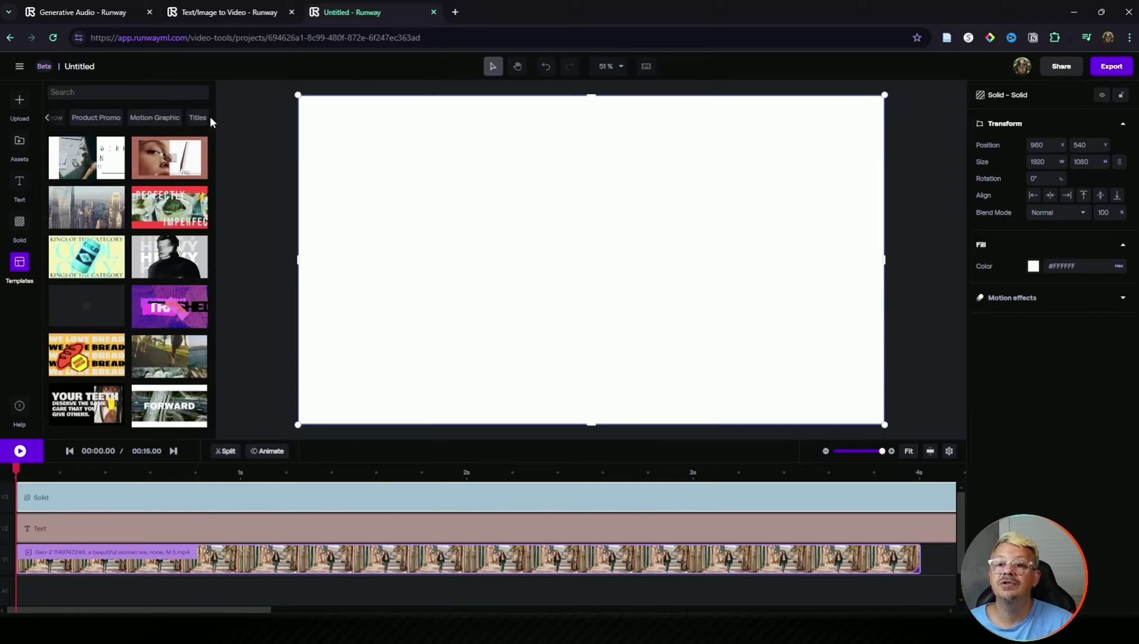
pyautogui.click(166, 119)
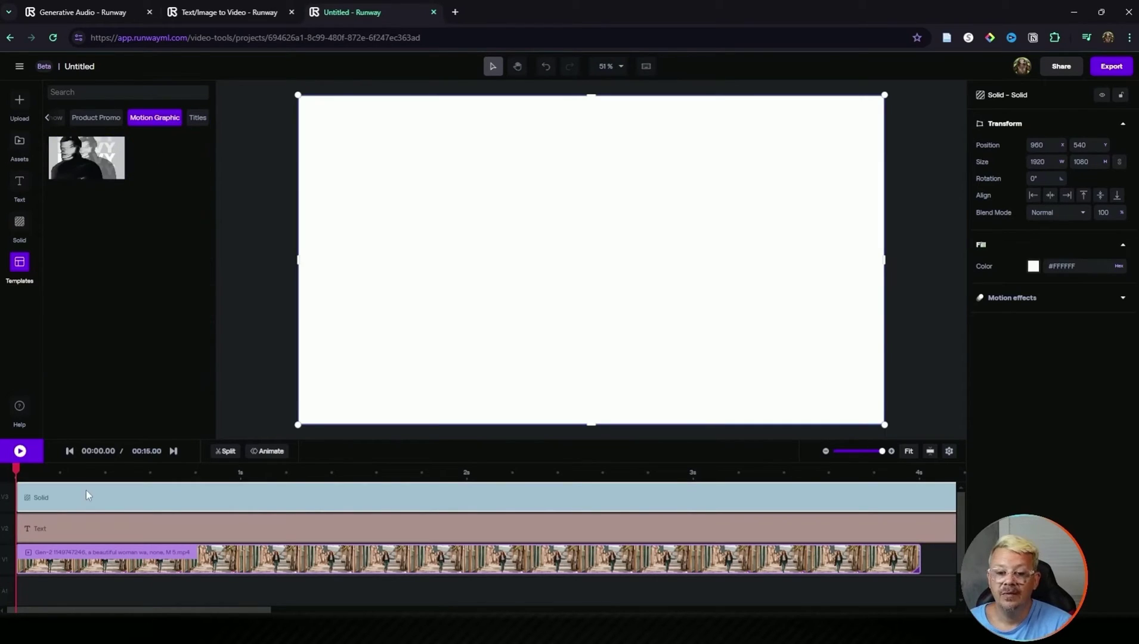
# - Delete the Solid and Text clips so only the walking-woman clip remains
pyautogui.rightClick(416, 494)
pyautogui.click(329, 504)
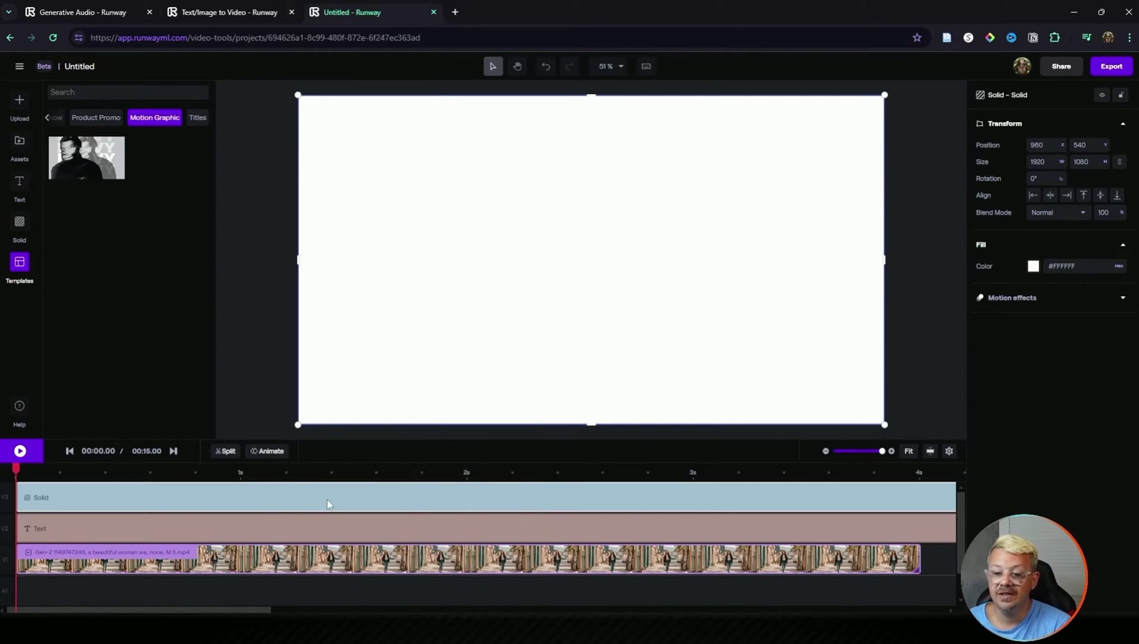
pyautogui.rightClick(328, 504)
pyautogui.click(377, 570)
pyautogui.rightClick(145, 523)
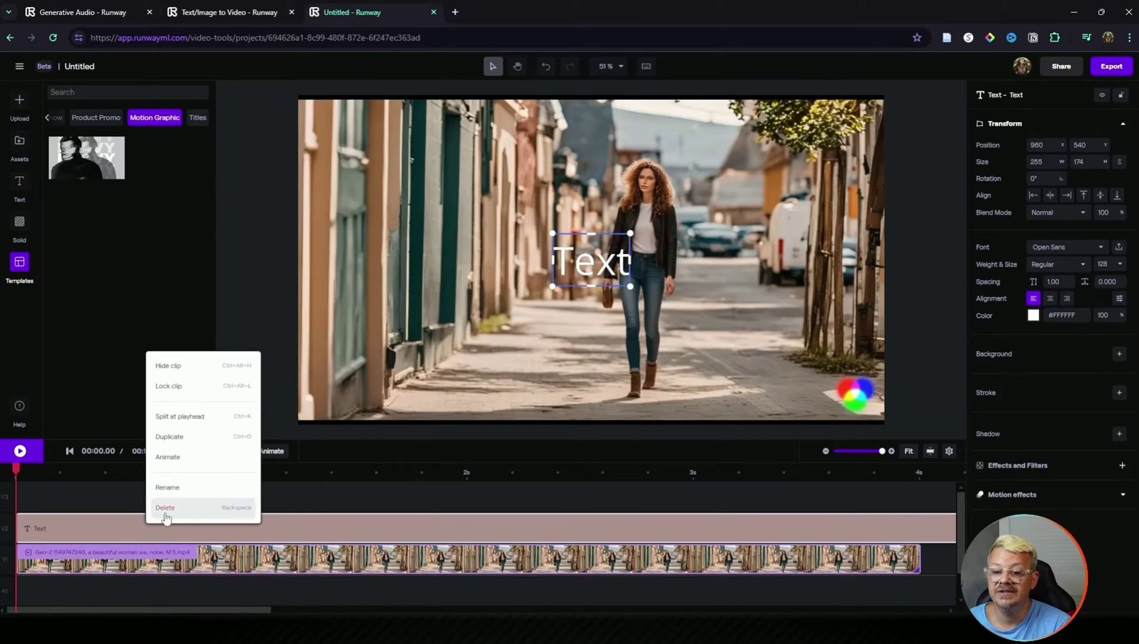
pyautogui.click(166, 508)
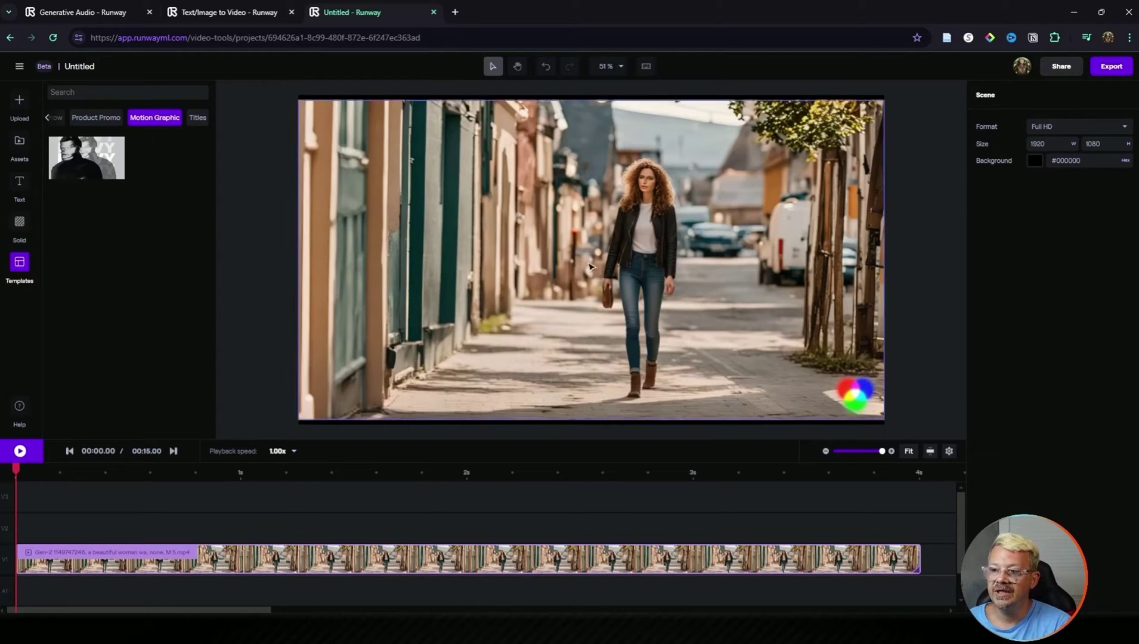
# - Select the walking-woman clip, glance at its Crop settings, and launch Green Screen from AI Tools
pyautogui.click(543, 287)
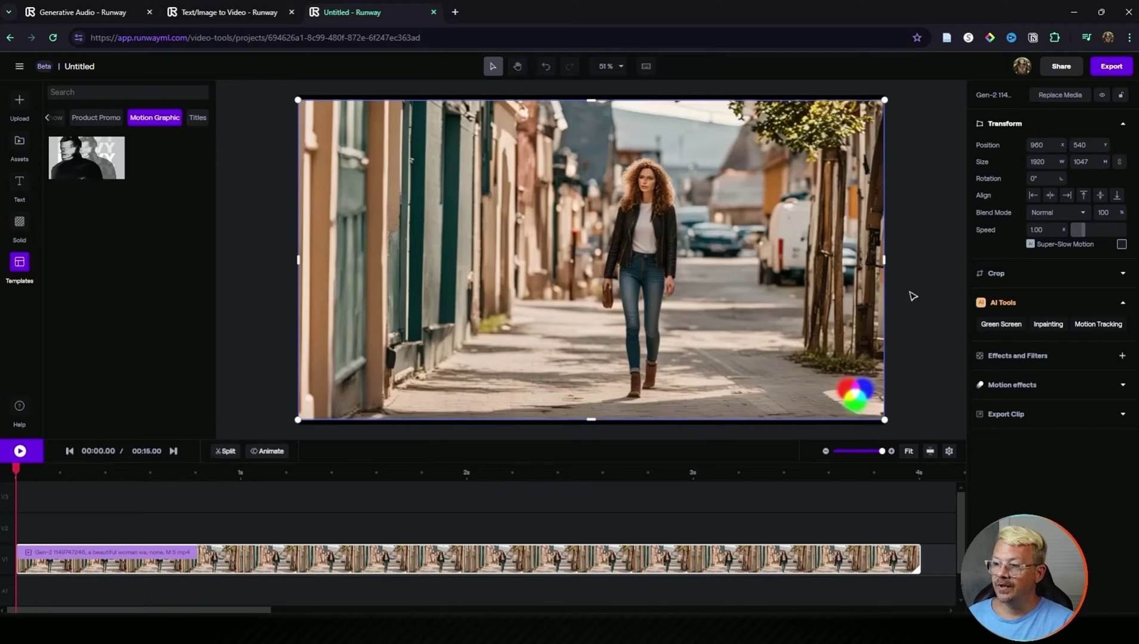
pyautogui.click(1123, 275)
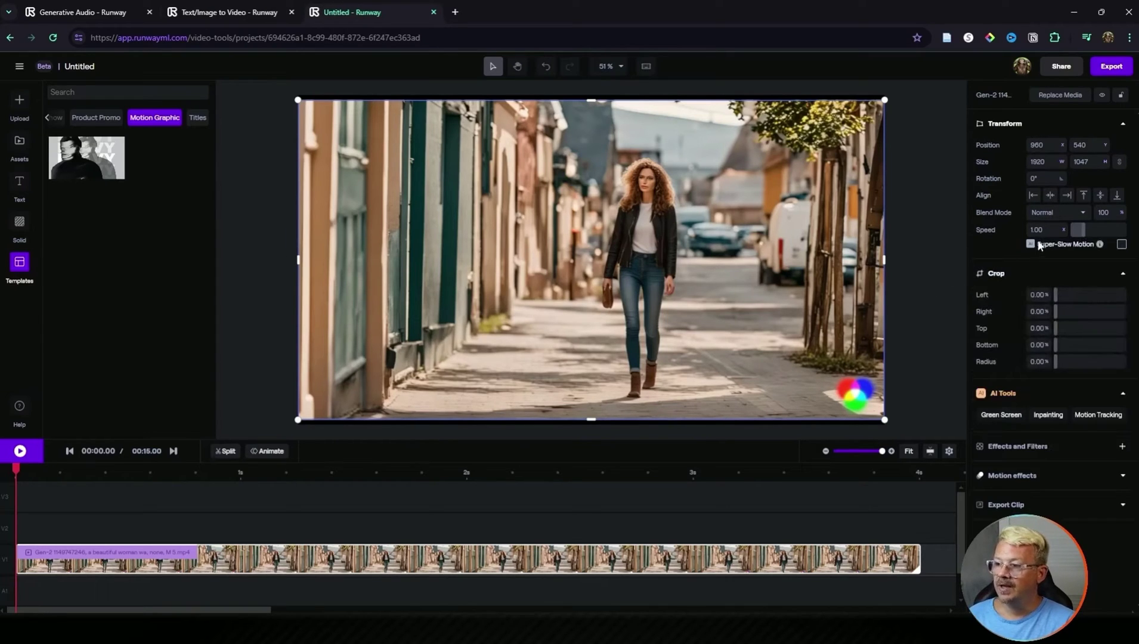
pyautogui.click(1123, 274)
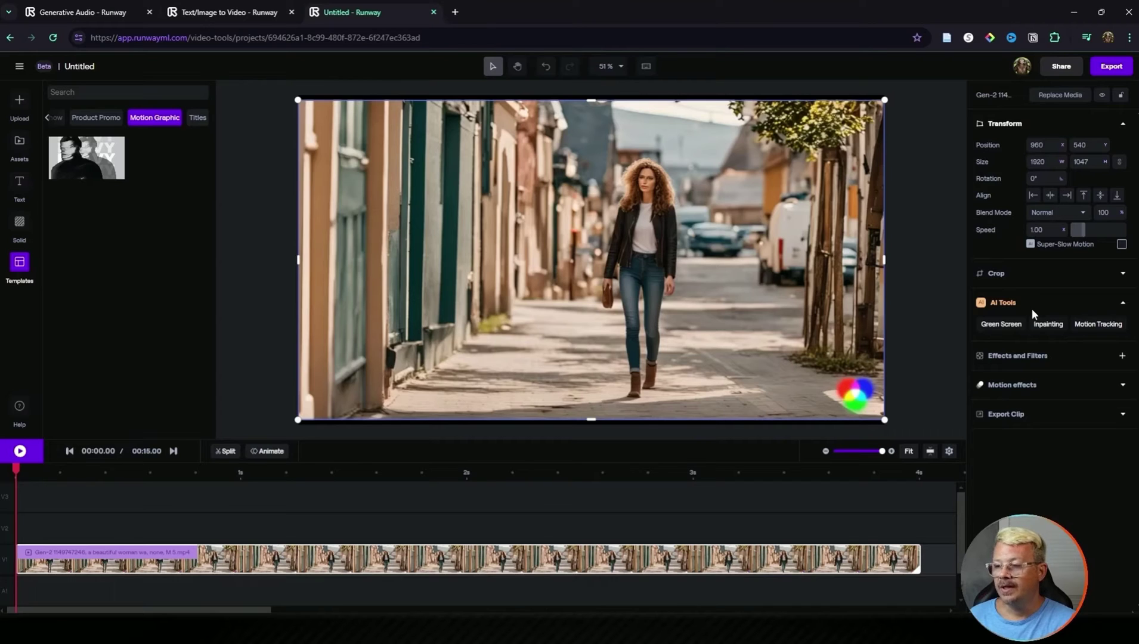
pyautogui.click(1001, 324)
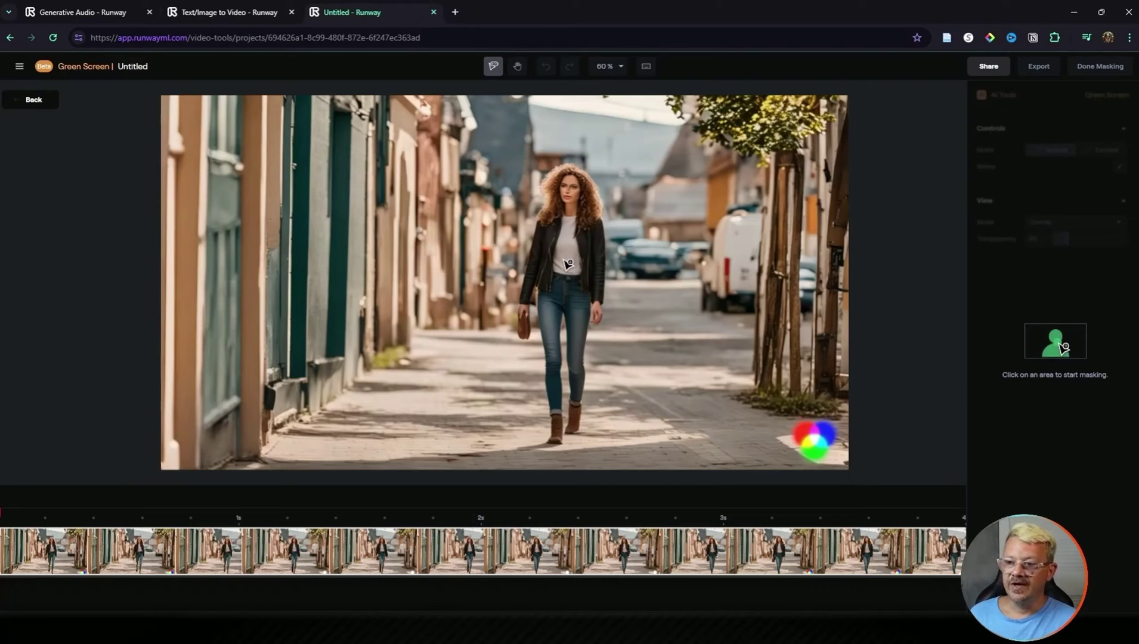
# - Add Include points on the woman's shirt and head, trying and then removing an Exclude point on her hand
pyautogui.click(563, 259)
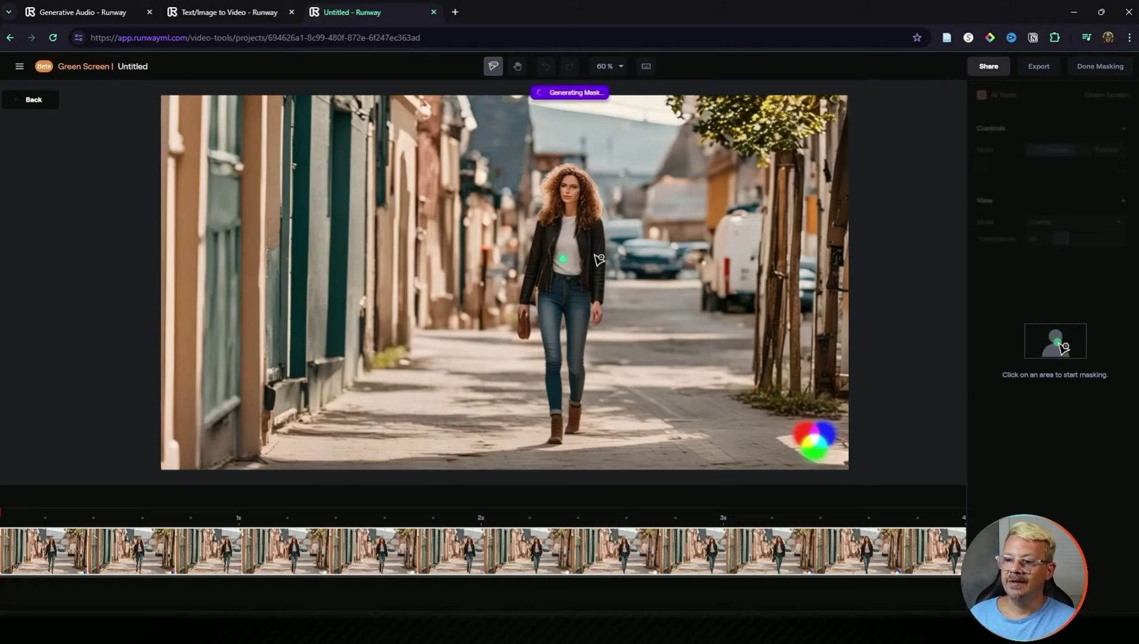
pyautogui.click(568, 181)
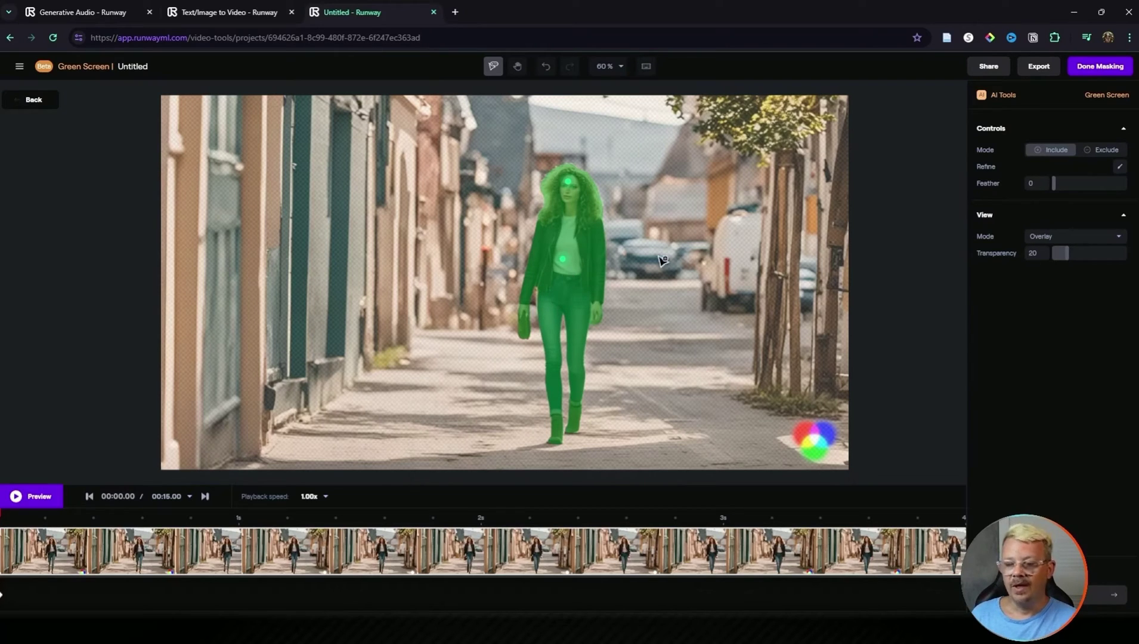
pyautogui.click(1110, 152)
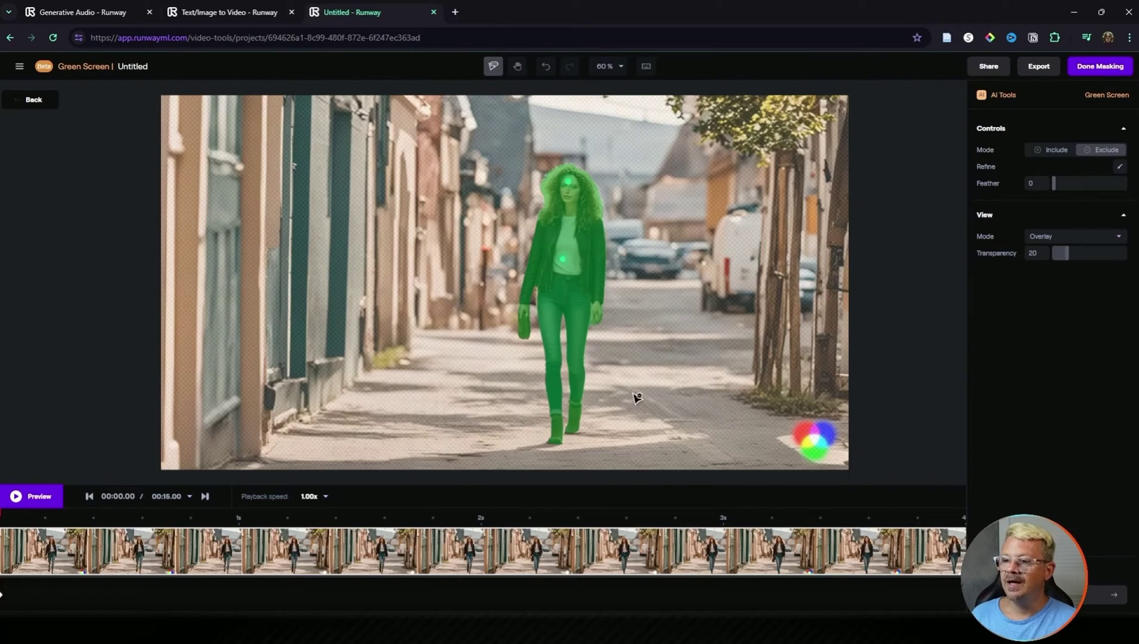
pyautogui.click(533, 302)
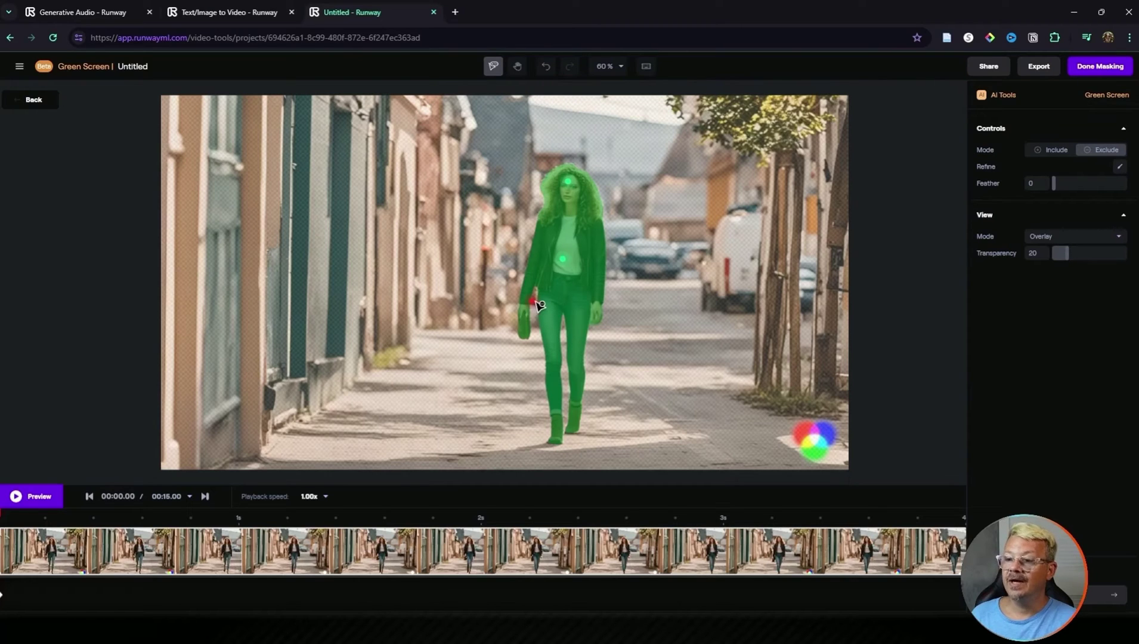
pyautogui.click(554, 322)
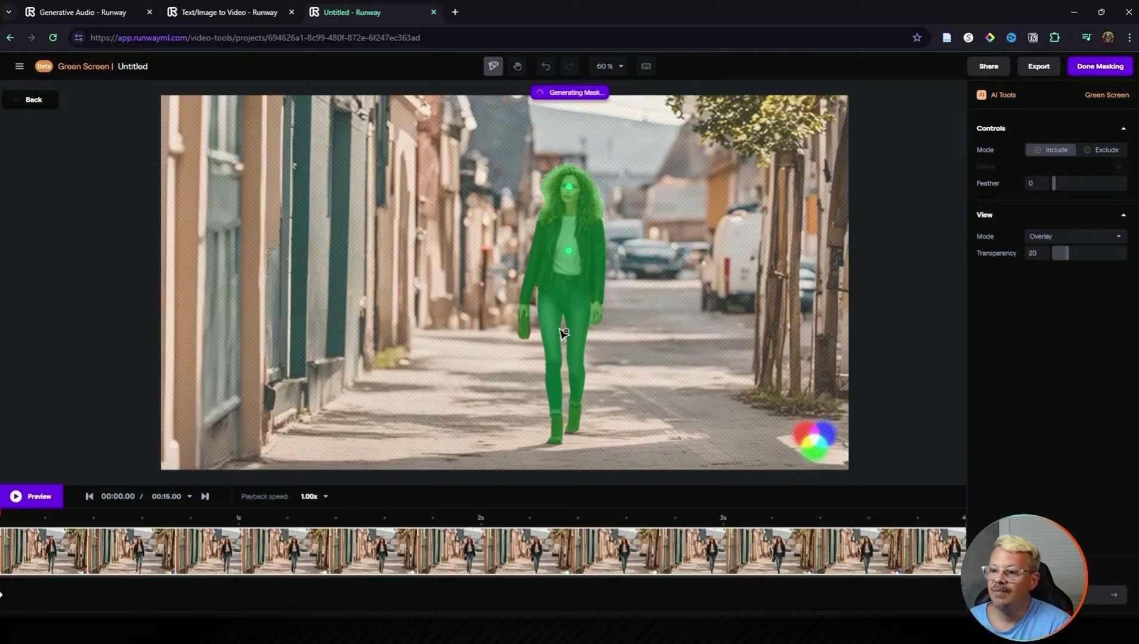
pyautogui.hotkey('ctrl', '=')
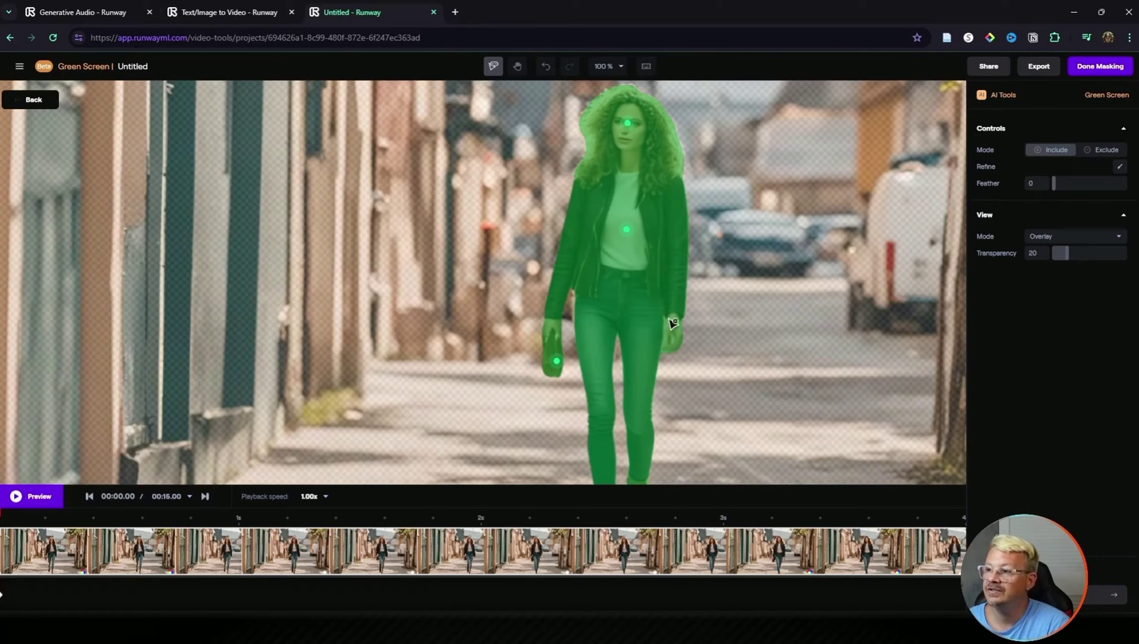
pyautogui.click(517, 66)
pyautogui.moveTo(740, 427); pyautogui.dragTo(692, 257)
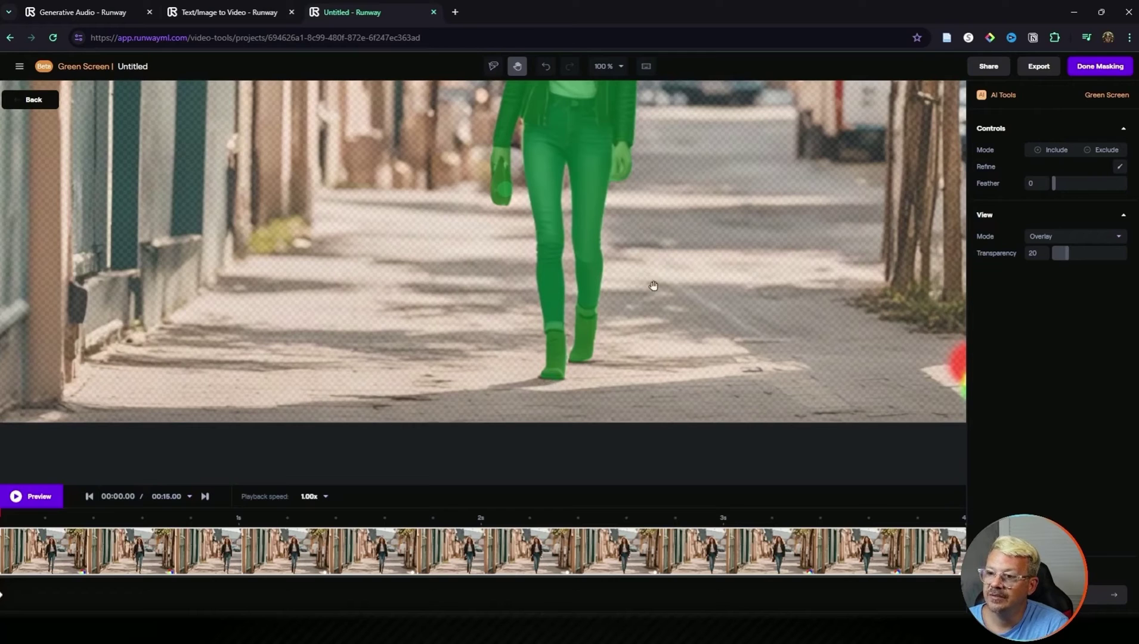
pyautogui.scroll(1, 673, 267)
pyautogui.moveTo(674, 267); pyautogui.dragTo(681, 415)
pyautogui.click(493, 68)
pyautogui.click(517, 66)
pyautogui.scroll(-2, 370, 232)
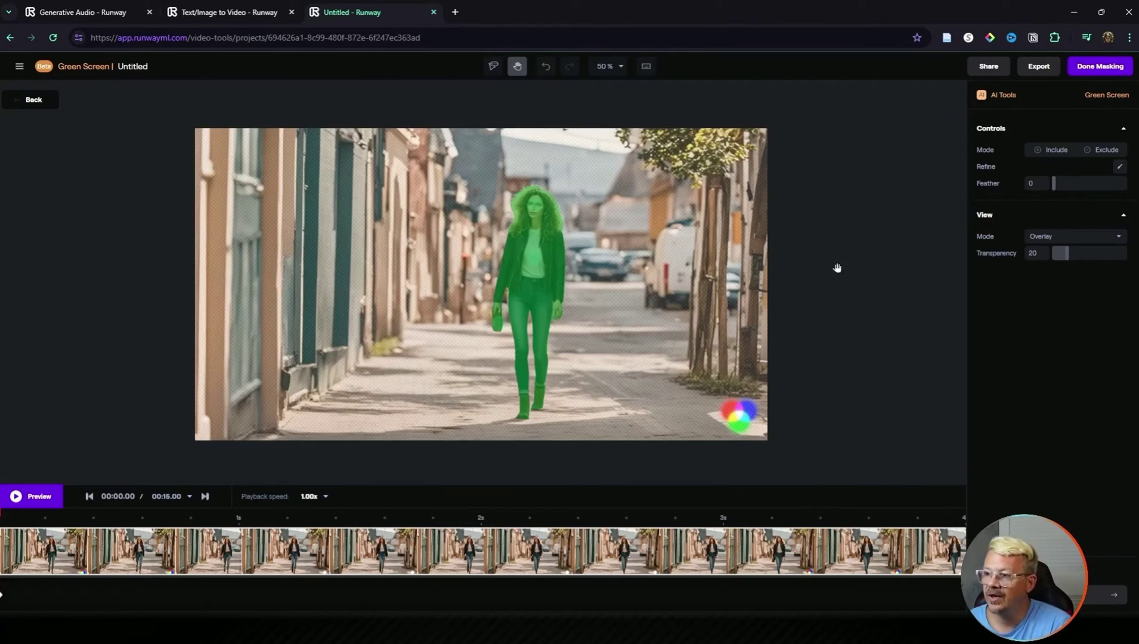
pyautogui.moveTo(1054, 184); pyautogui.dragTo(1021, 189)
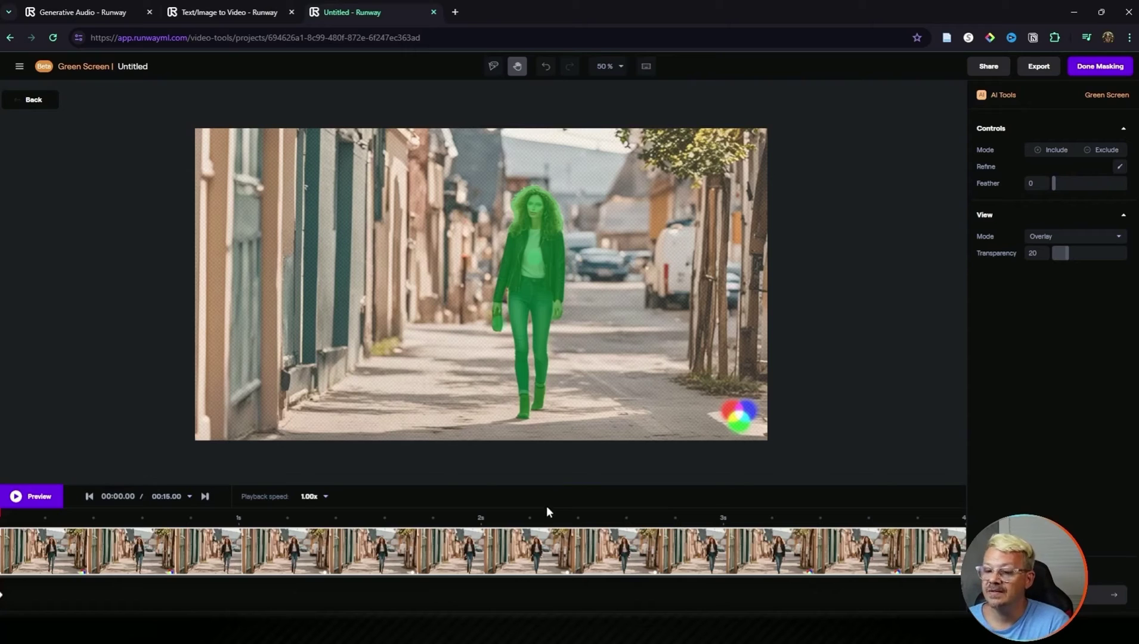
# - Finish masking, play back the keyed clip, step back slightly, and reopen the mask editor
pyautogui.click(1094, 67)
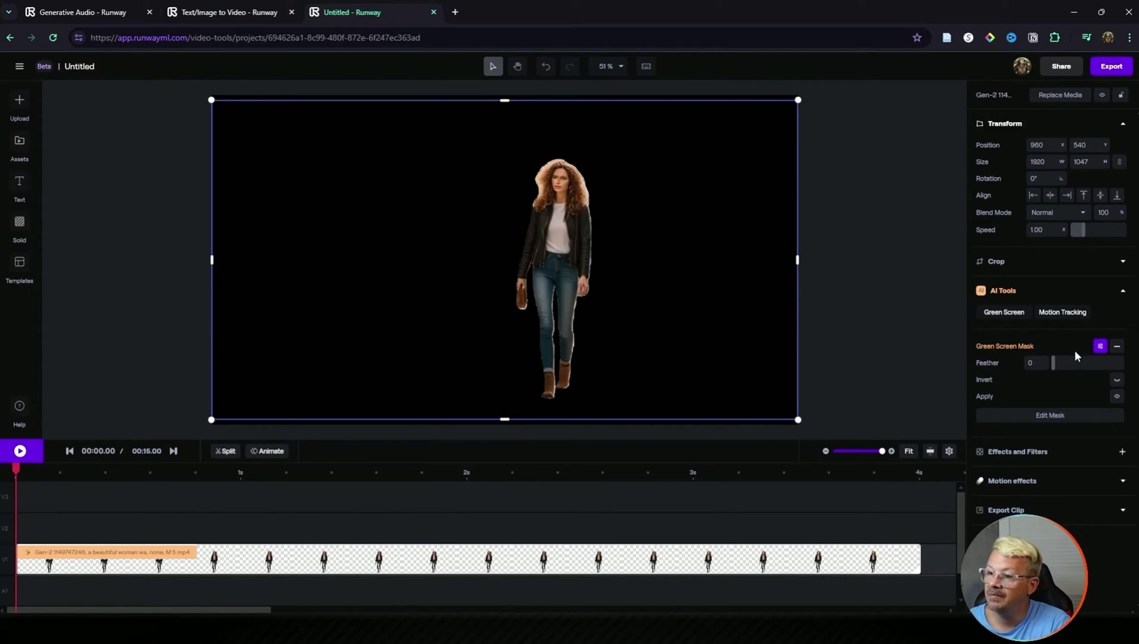
pyautogui.click(18, 452)
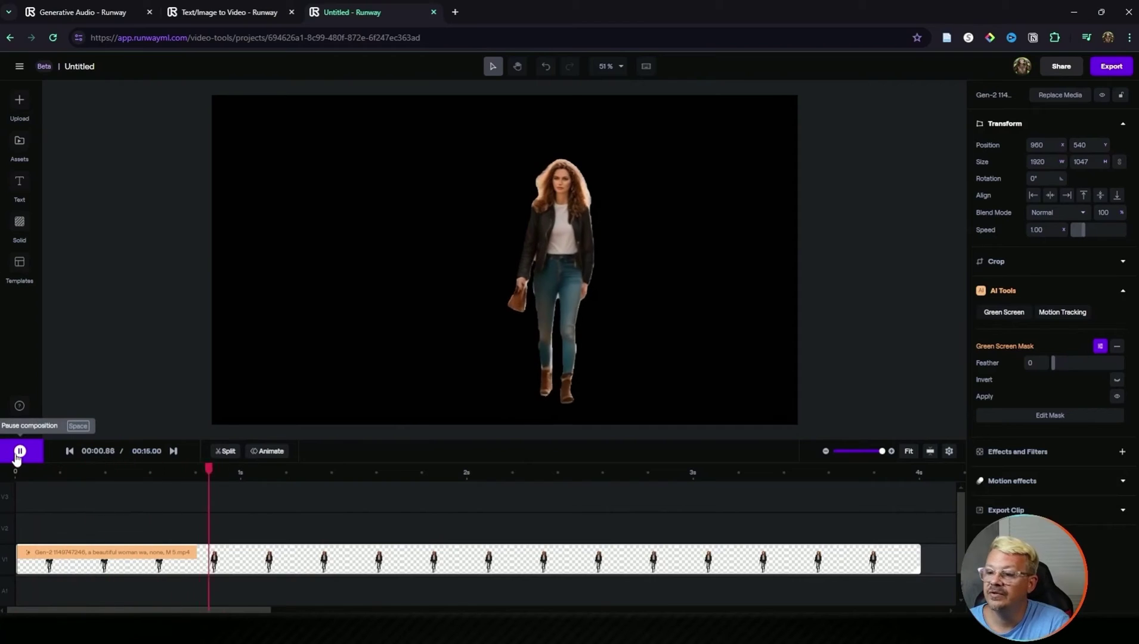
pyautogui.click(20, 451)
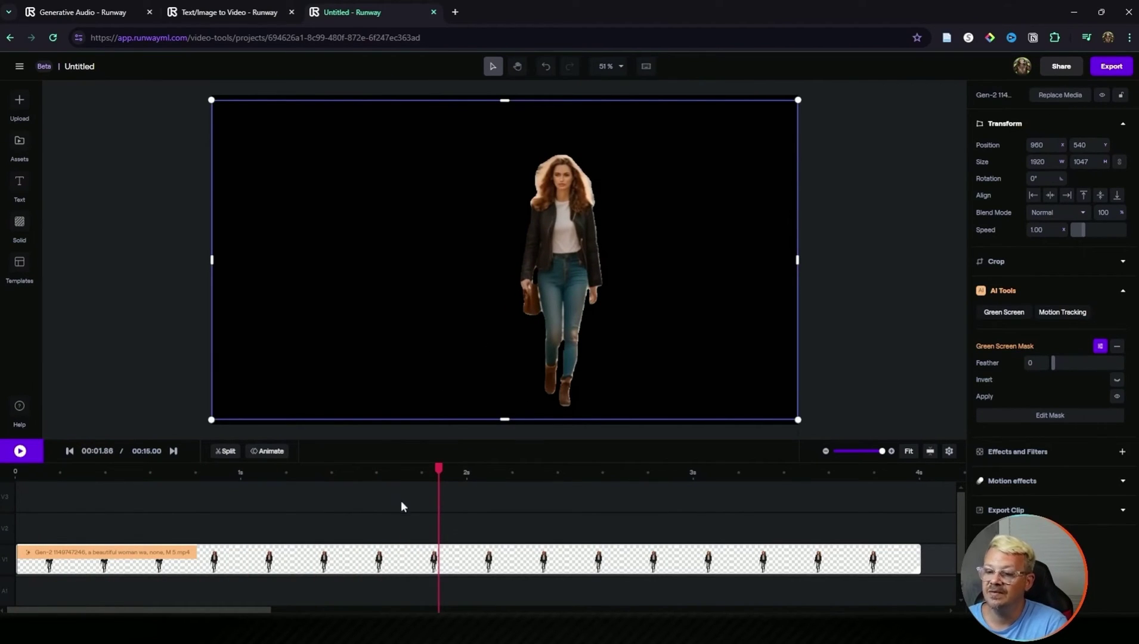
pyautogui.moveTo(439, 469); pyautogui.dragTo(395, 470)
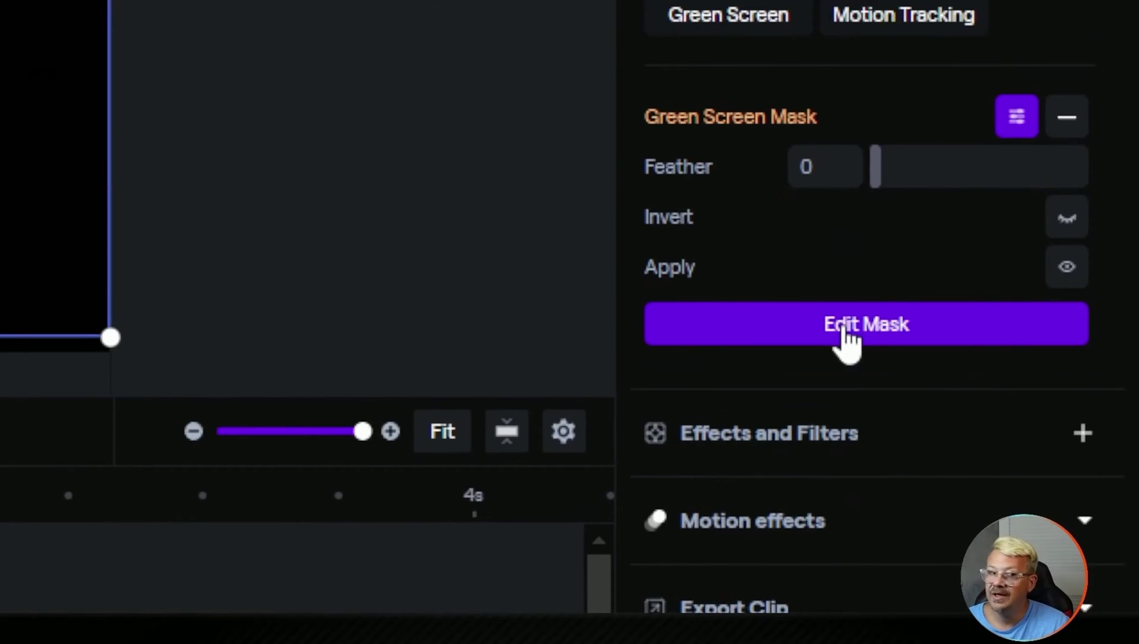
pyautogui.click(845, 331)
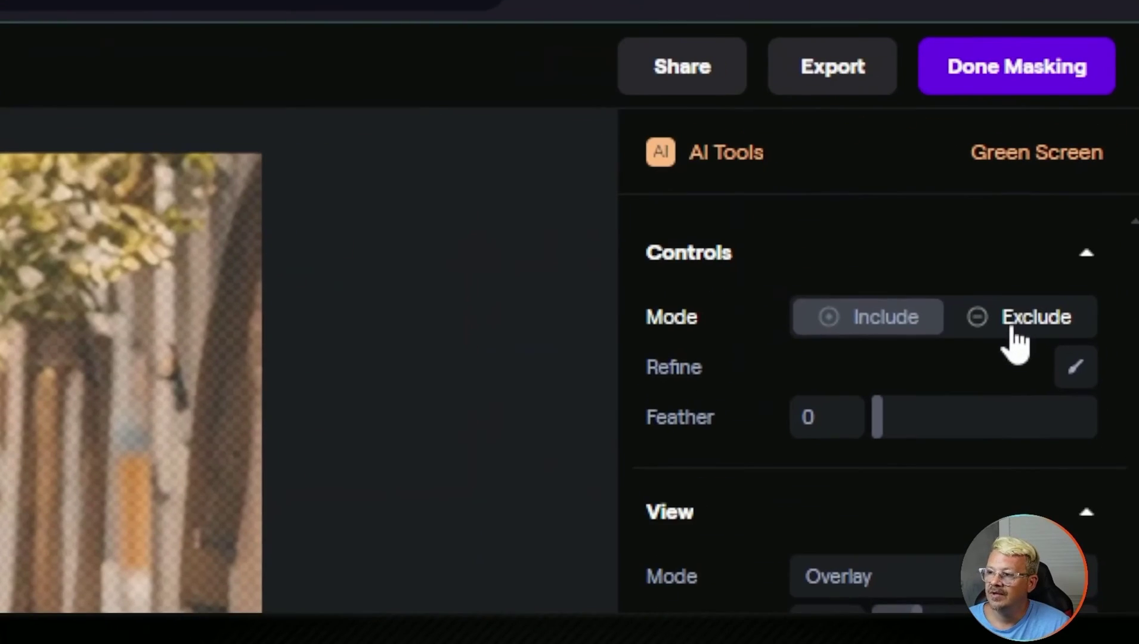
# - In Exclude mode, place three points on the woman's hair, then finish masking
pyautogui.click(1015, 345)
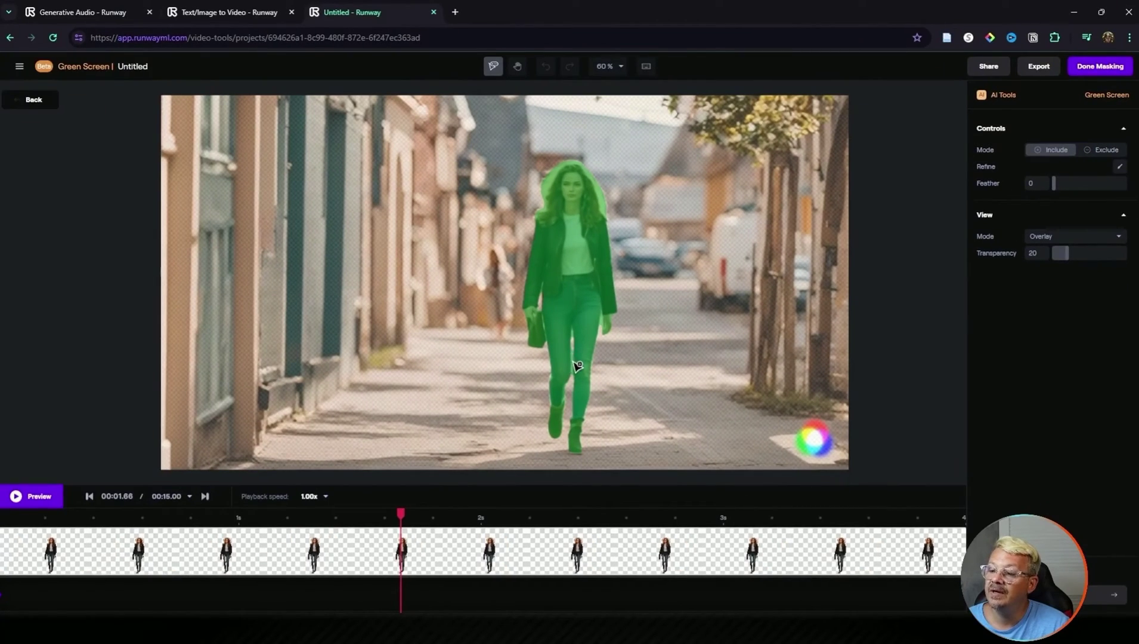
pyautogui.press('alt')
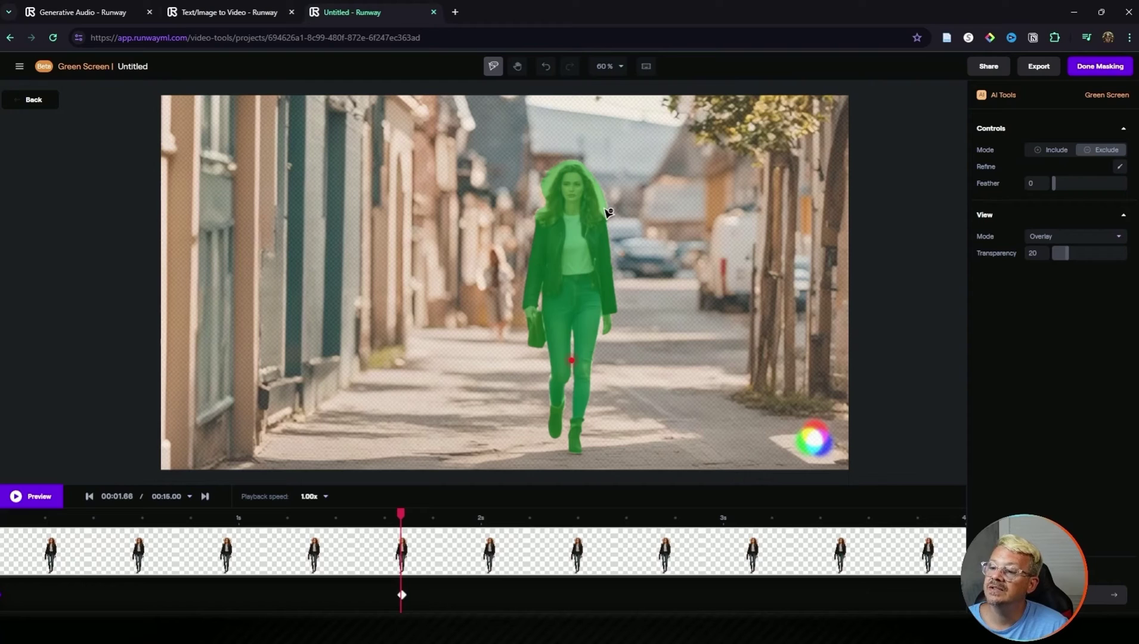
pyautogui.click(546, 183)
pyautogui.click(571, 161)
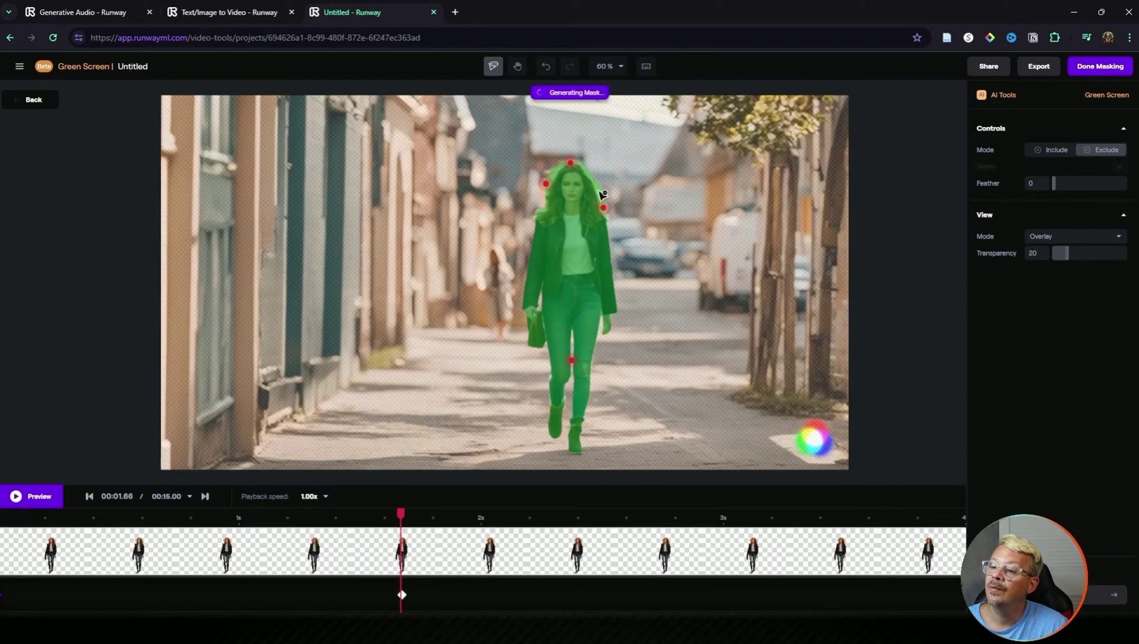
pyautogui.click(598, 190)
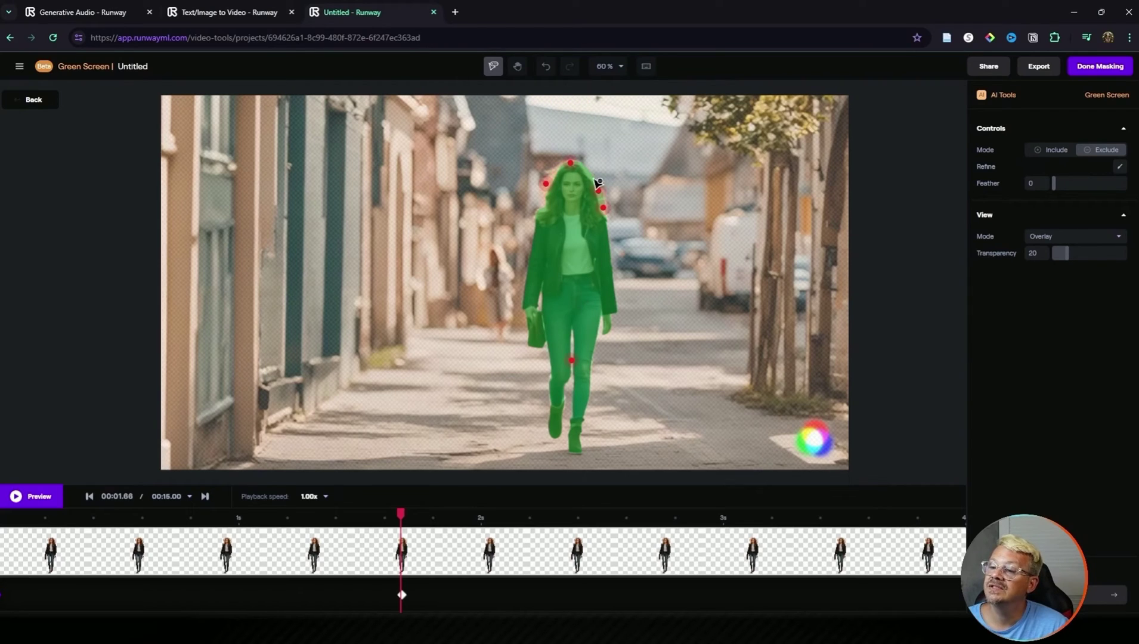
pyautogui.click(1100, 67)
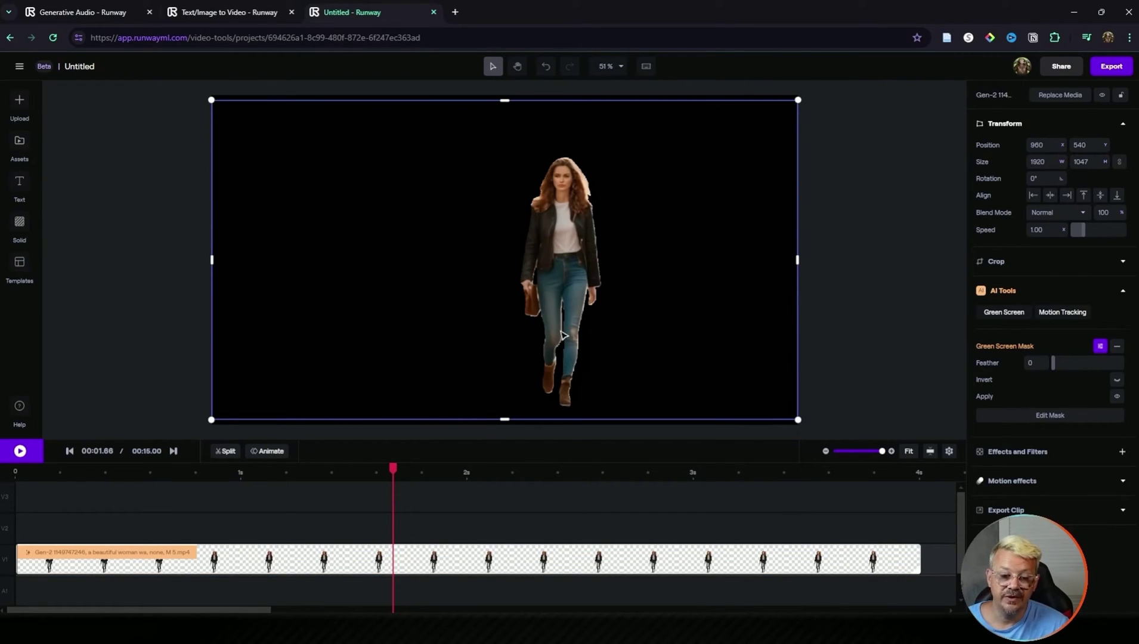
# - Move the playhead to about 1.79 s and scrub toward 2.20 s to check the keyed clip
pyautogui.click(420, 470)
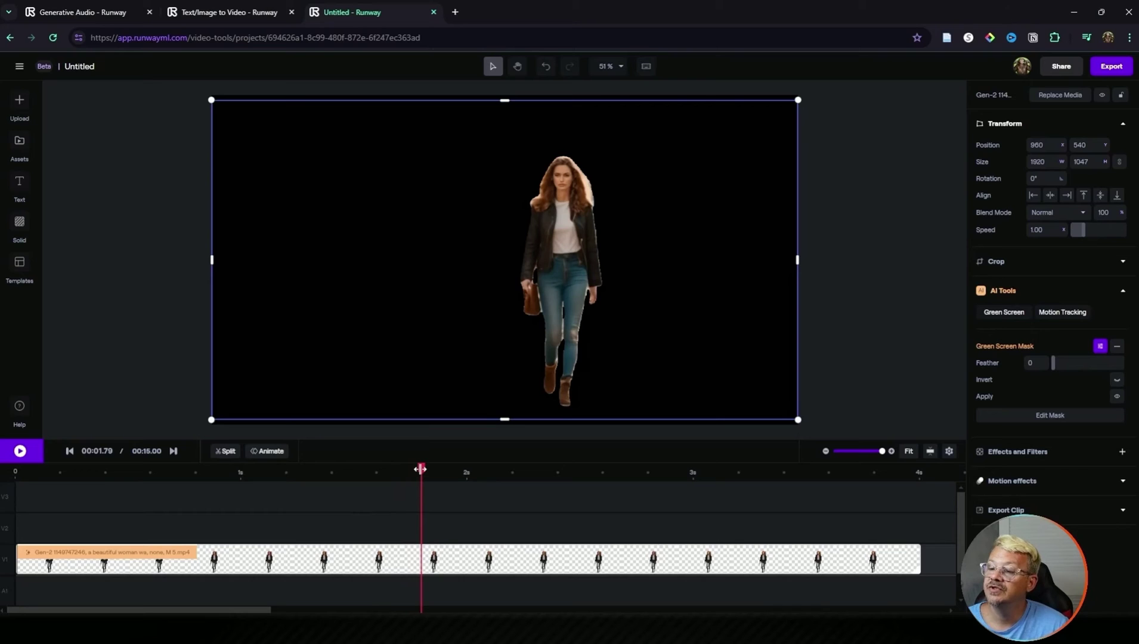
pyautogui.moveTo(420, 470); pyautogui.dragTo(409, 517)
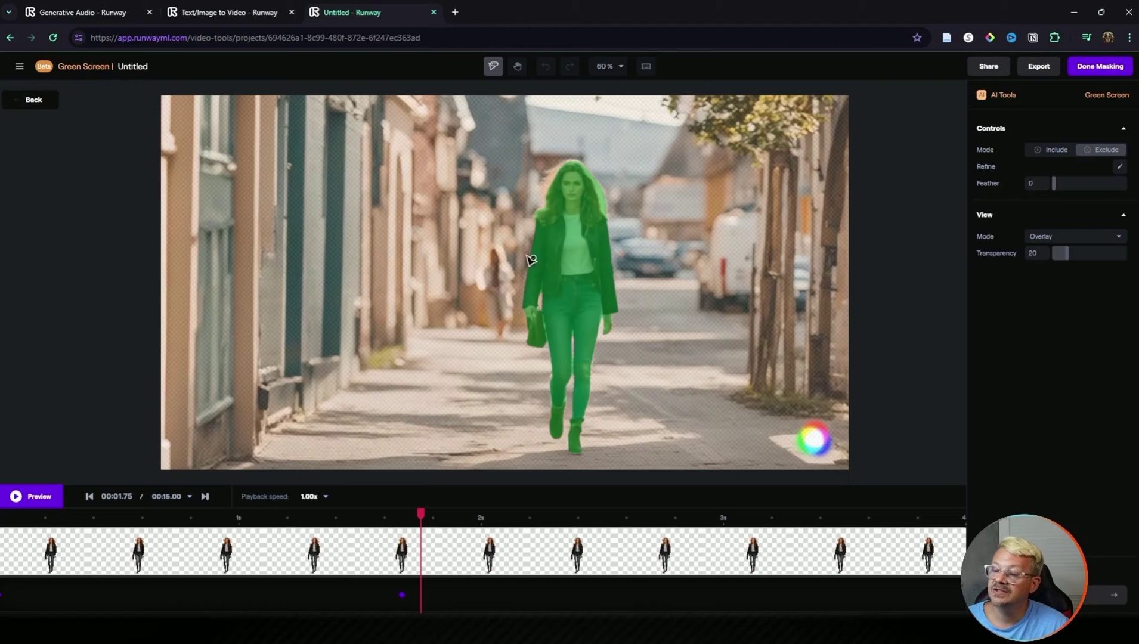
# - Exclude both of the woman's legs with two points at 1.75 s and finish masking
pyautogui.click(574, 368)
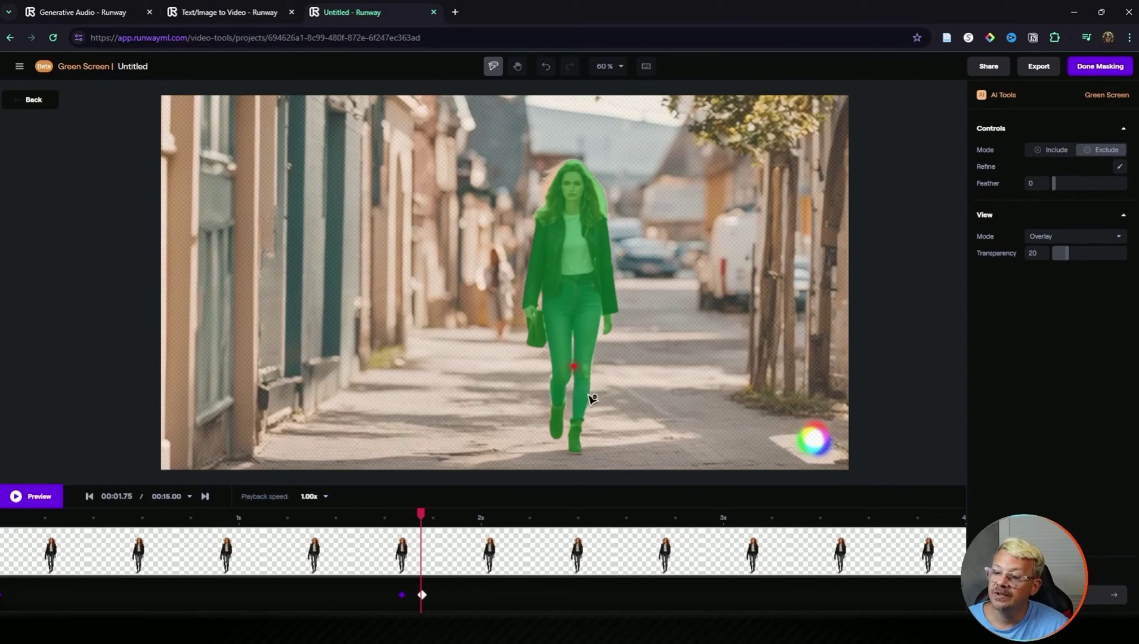
pyautogui.click(584, 375)
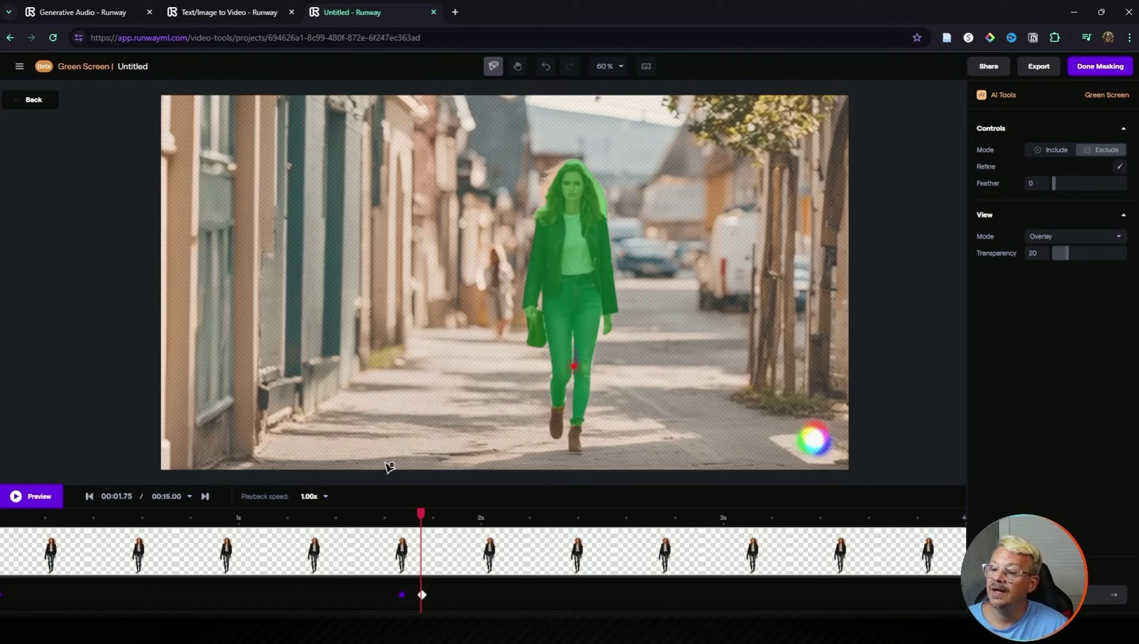
pyautogui.click(1099, 72)
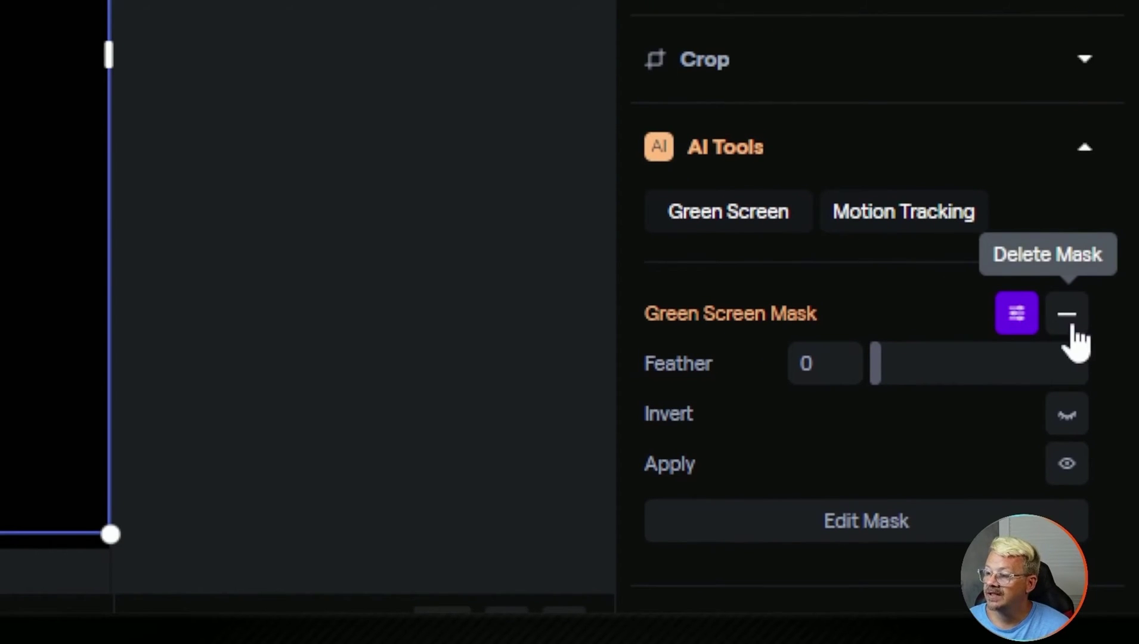
# - Delete the Green Screen Mask with the minus button beside it in AI Tools
pyautogui.click(1070, 328)
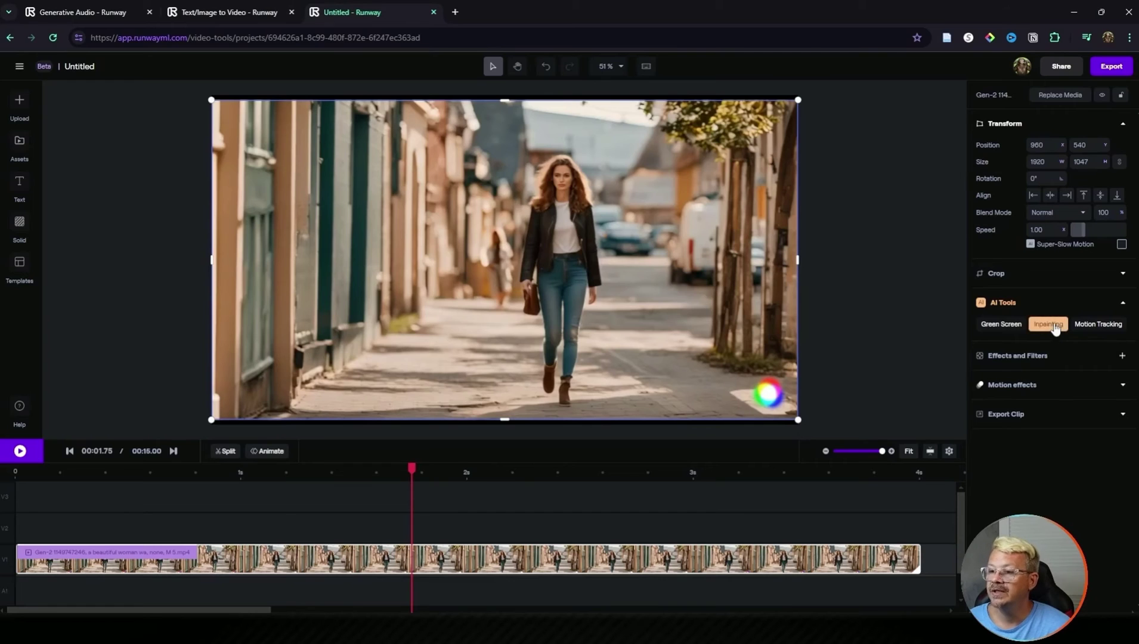
# - Run Inpainting, brush over the woman's bag to erase it, and finish inpainting
pyautogui.click(1053, 322)
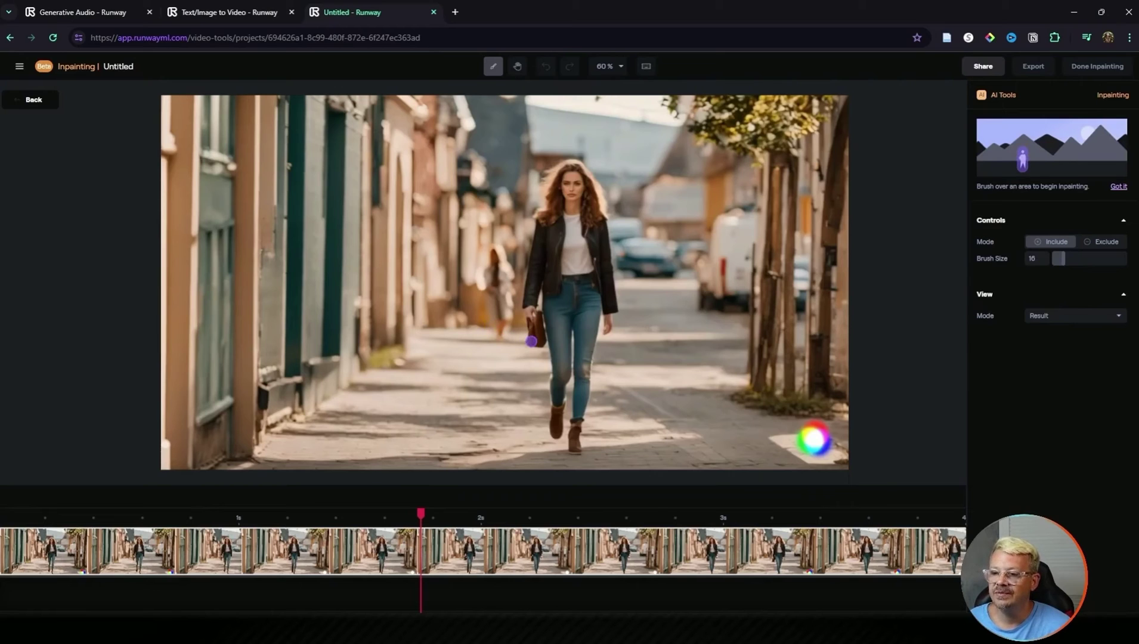
pyautogui.moveTo(526, 342)
pyautogui.mouseDown()
pyautogui.moveTo(541, 342)
pyautogui.moveTo(532, 317)
pyautogui.moveTo(526, 335)
pyautogui.mouseUp()
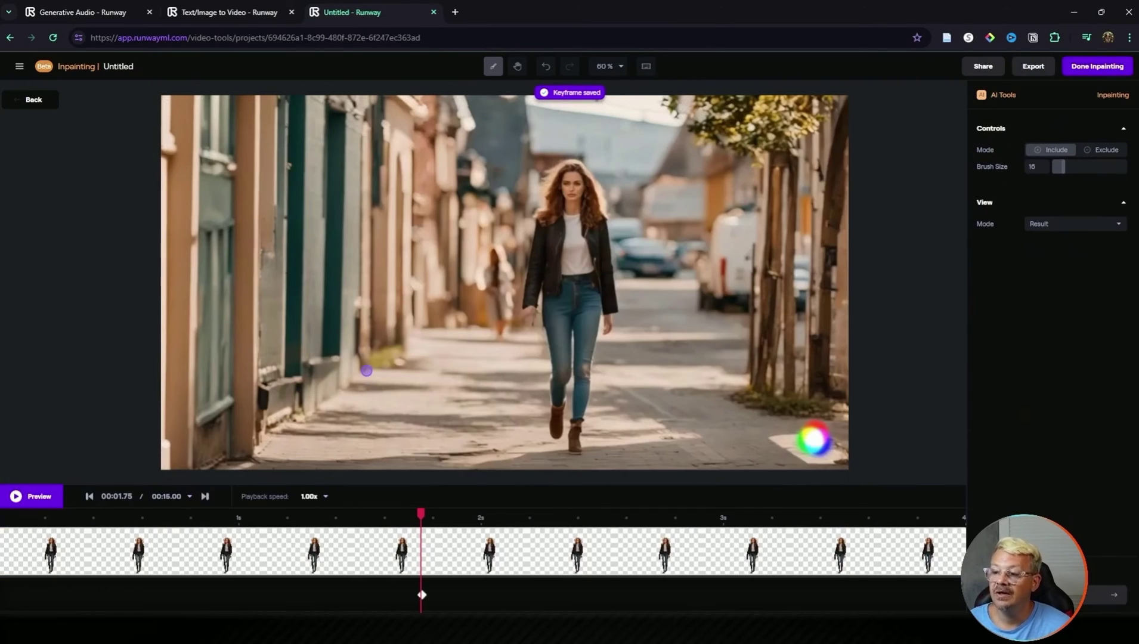
pyautogui.click(1100, 67)
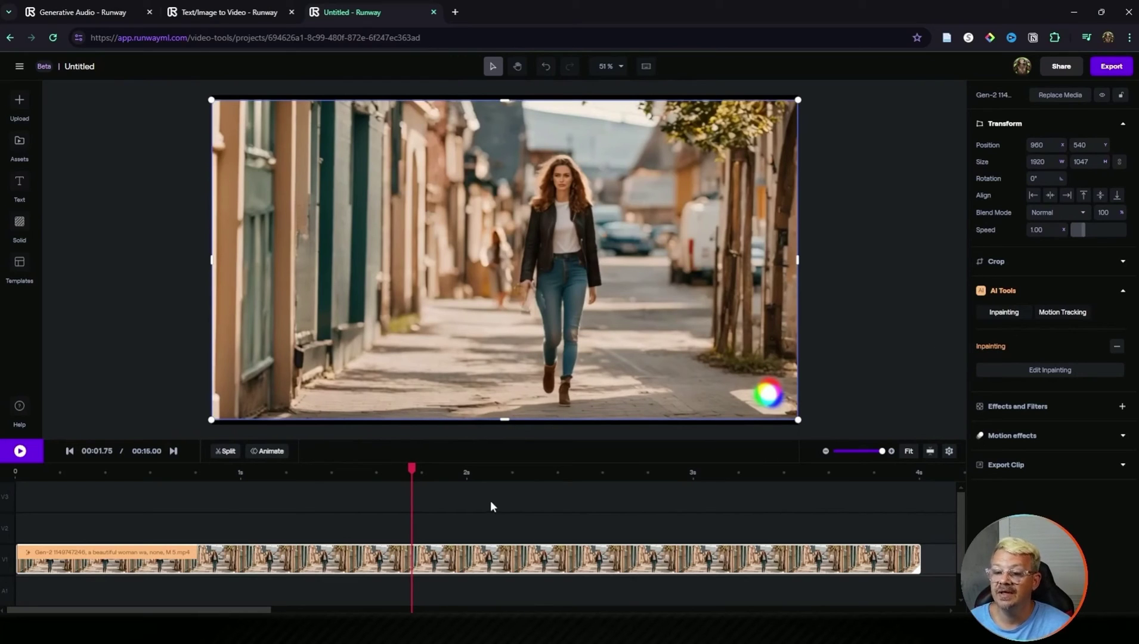
pyautogui.click(20, 453)
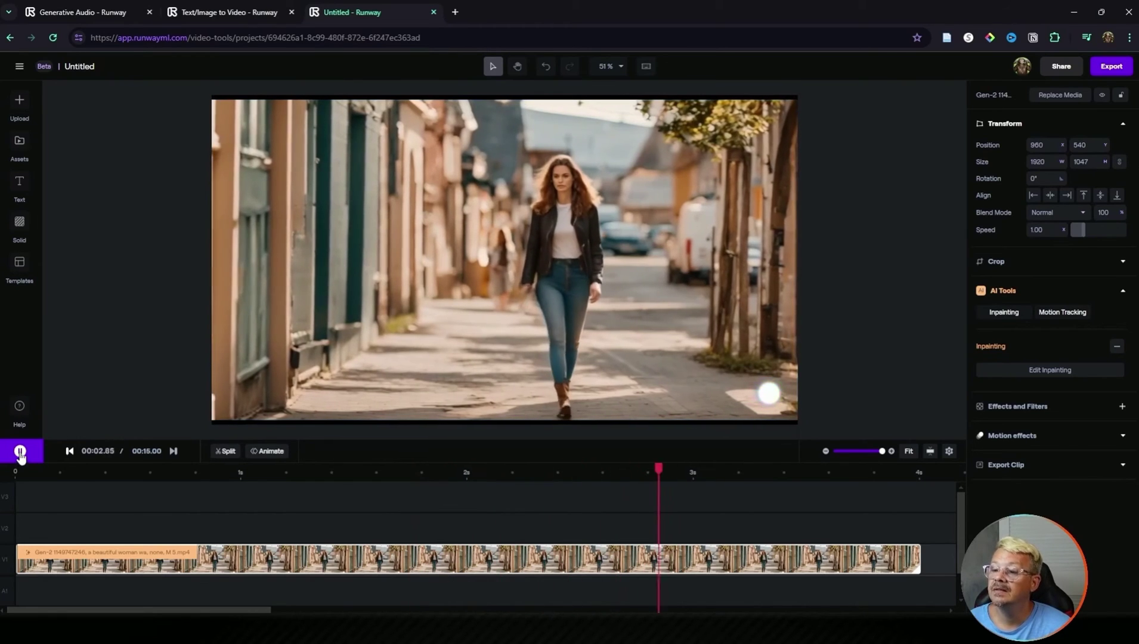
pyautogui.click(19, 453)
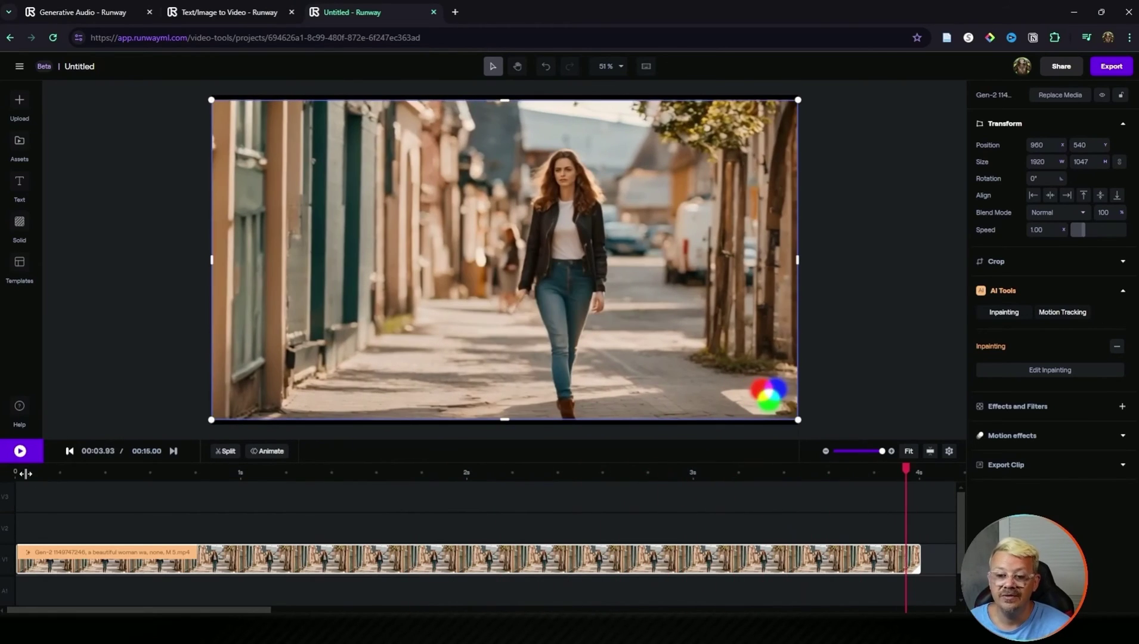
pyautogui.click(11, 474)
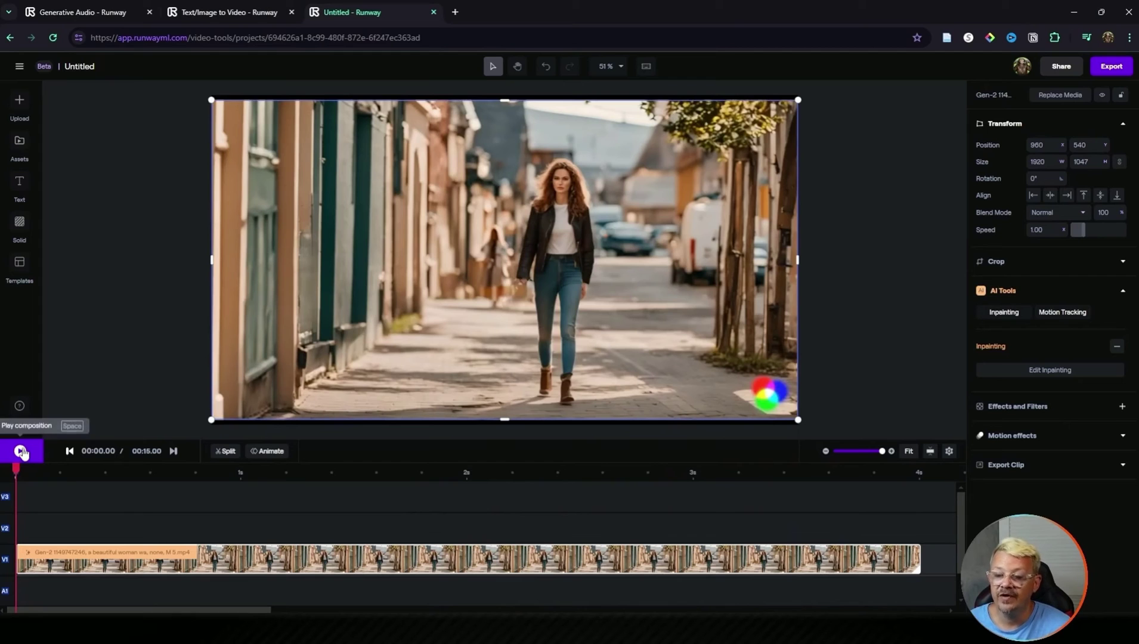
pyautogui.click(20, 451)
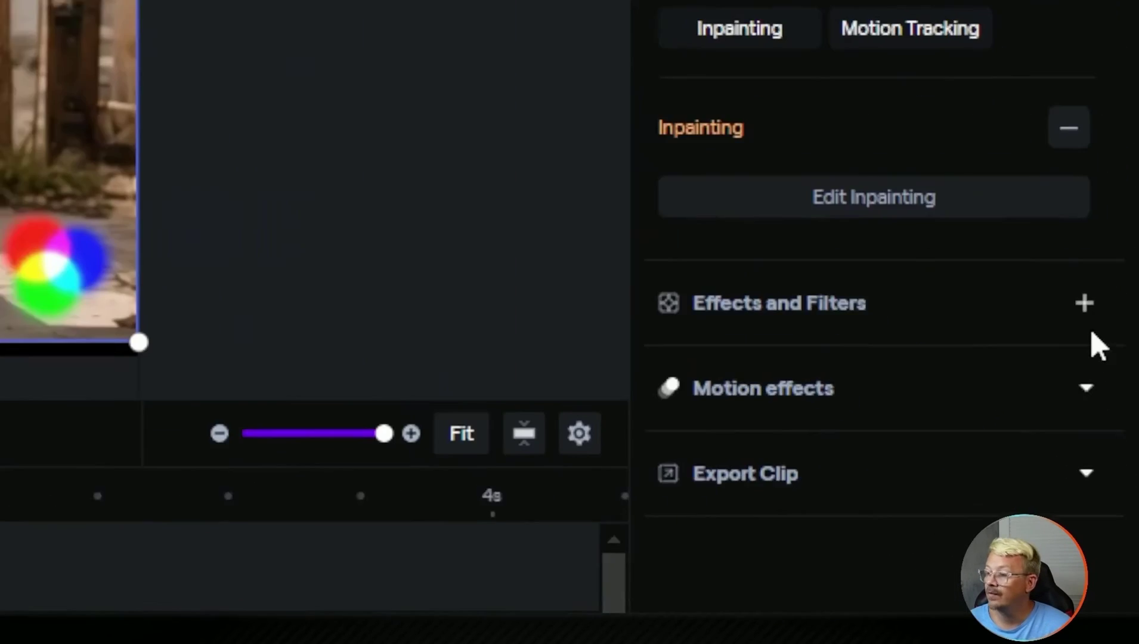
pyautogui.click(1124, 413)
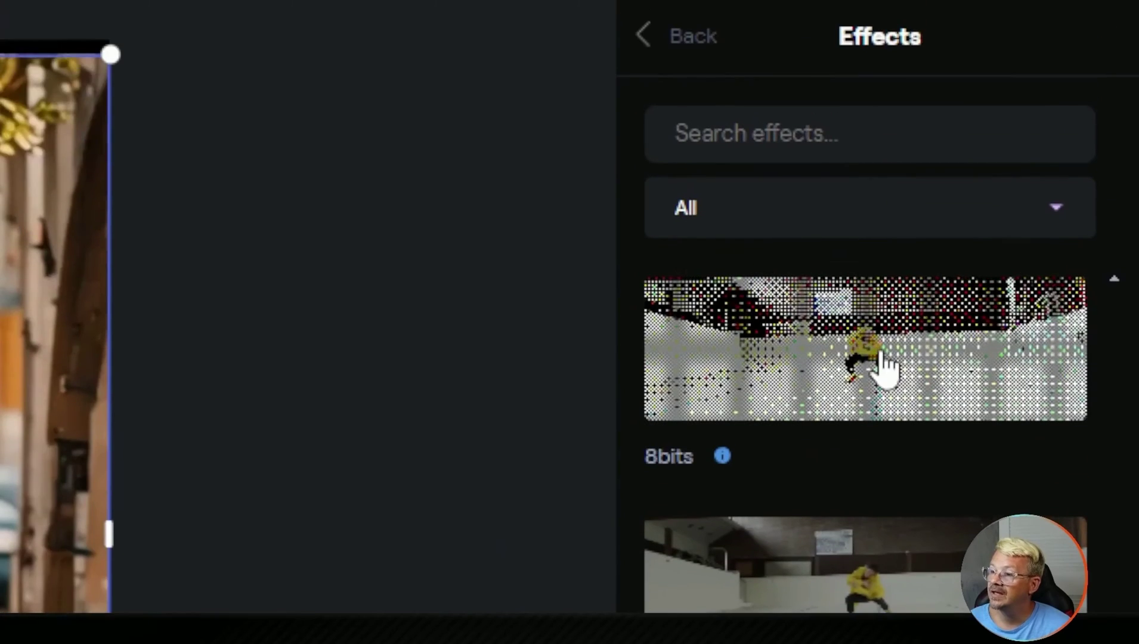
pyautogui.moveTo(880, 365)
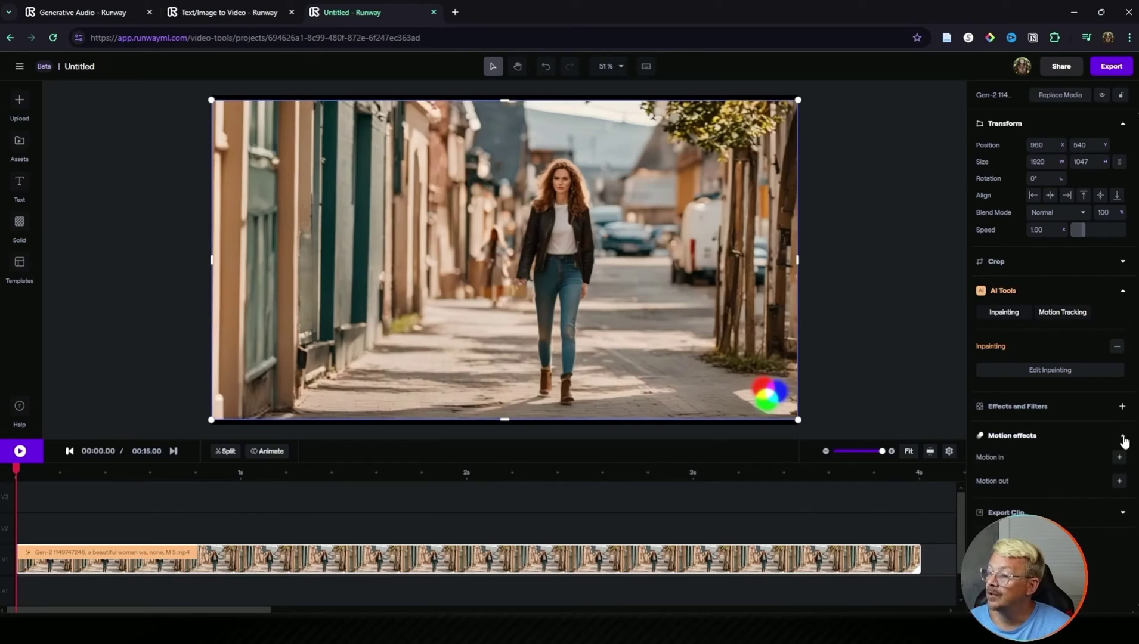
pyautogui.click(1119, 457)
pyautogui.click(1048, 481)
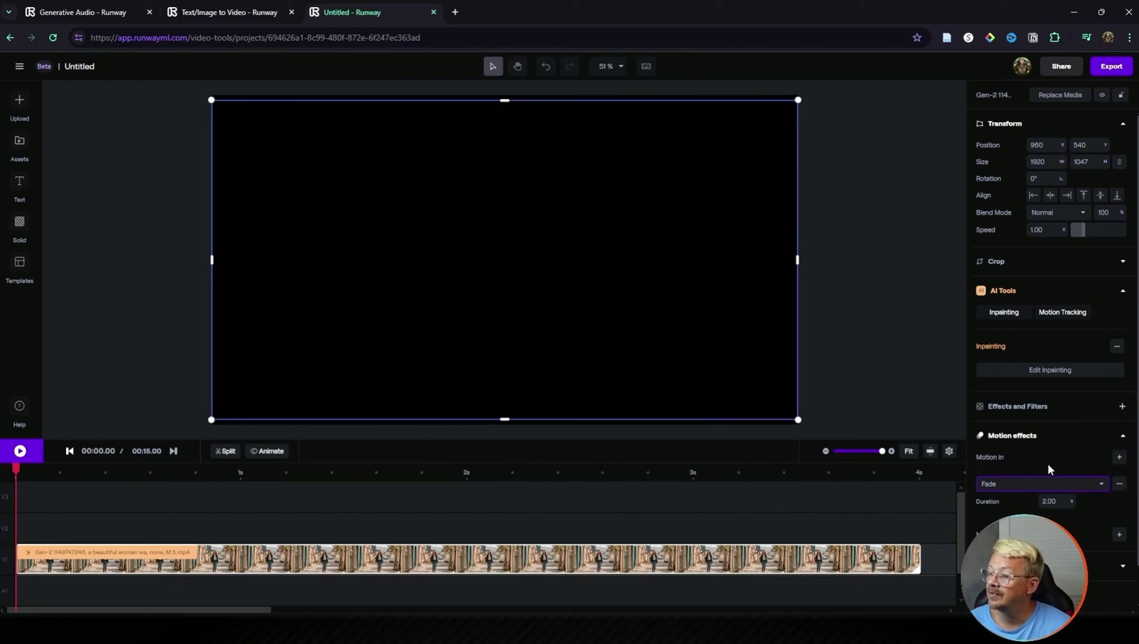
pyautogui.click(1123, 439)
pyautogui.click(1124, 440)
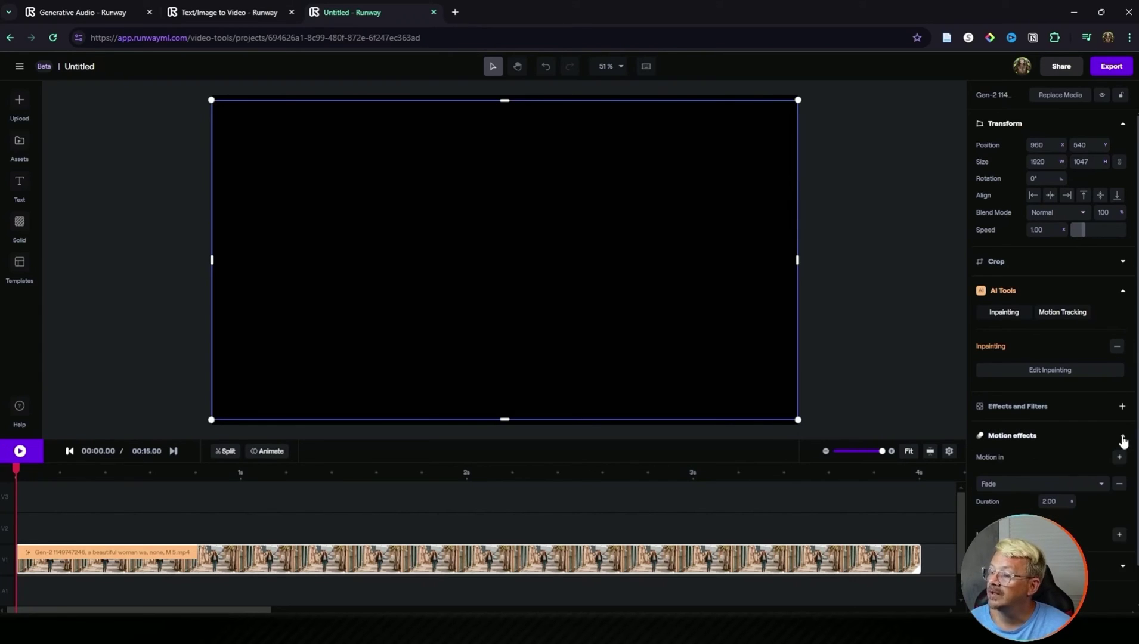
pyautogui.click(1119, 485)
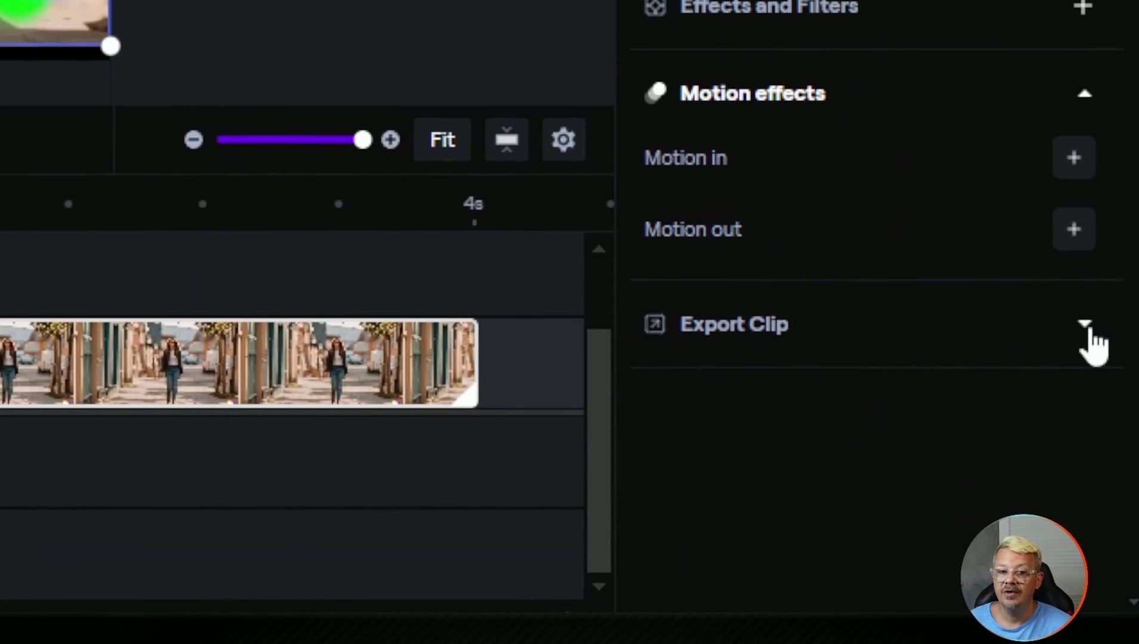
# - Expand the clip's export settings, check the export types, and keep MP4 as the format
pyautogui.click(1085, 325)
pyautogui.scroll(-3, 984, 268)
pyautogui.click(931, 222)
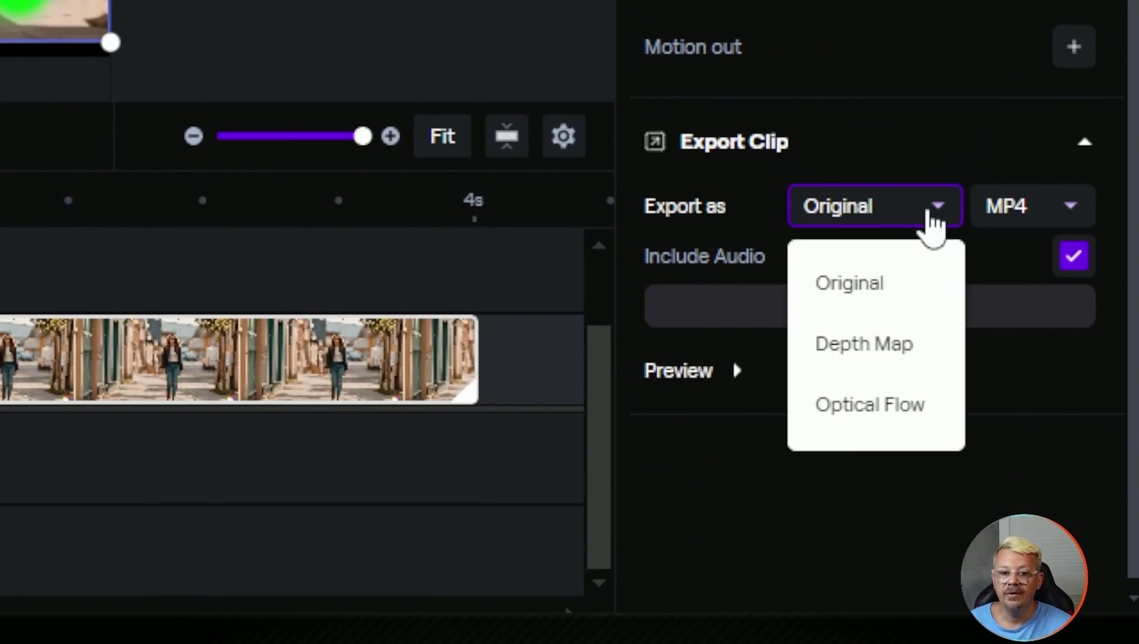
pyautogui.click(1041, 215)
pyautogui.click(1040, 216)
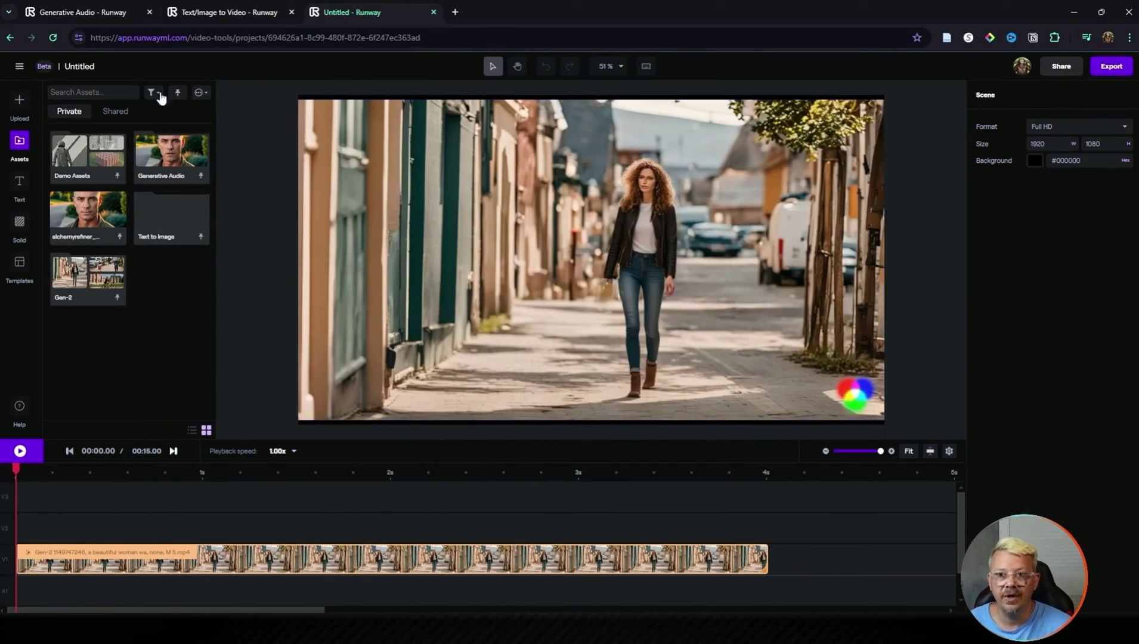
# - Go back to the Projects page and open the Edit Videos tools page
pyautogui.click(10, 37)
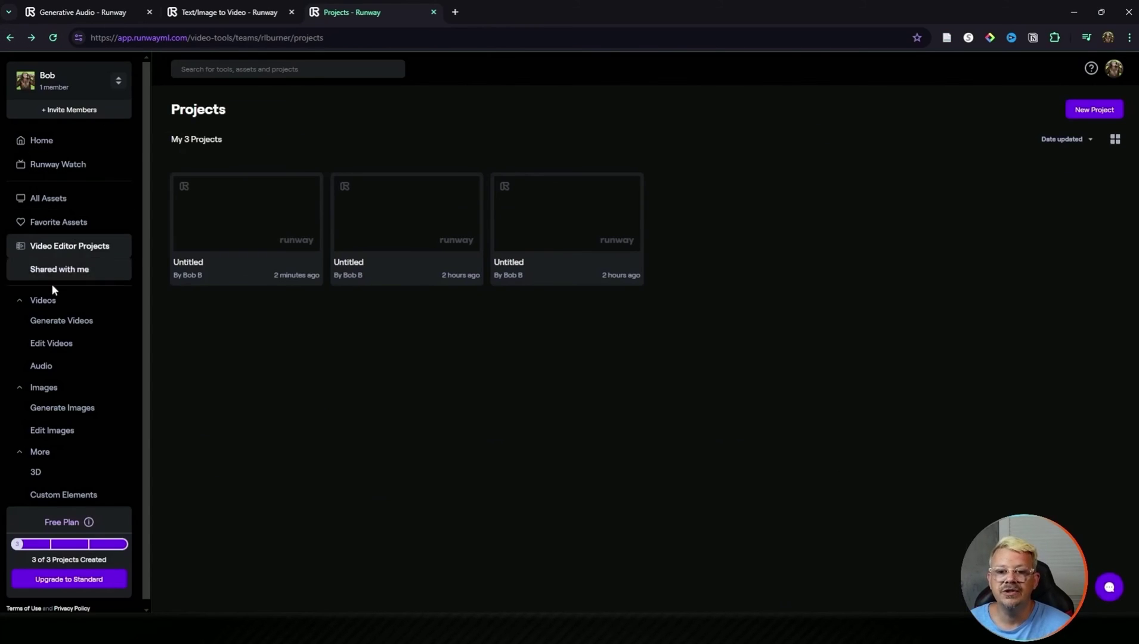
pyautogui.click(68, 343)
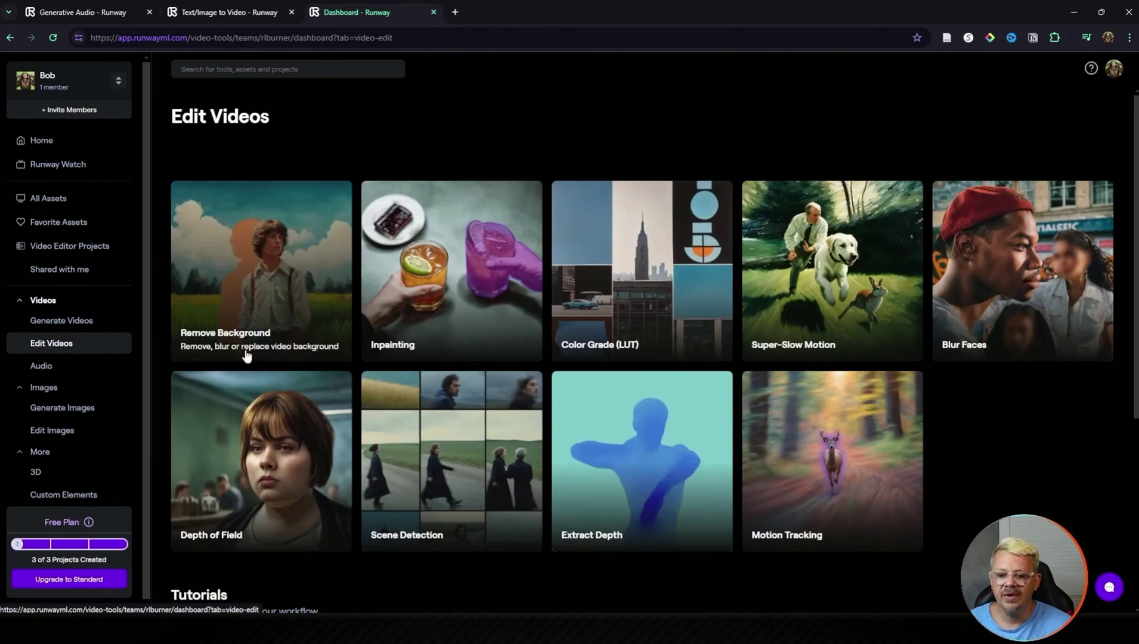